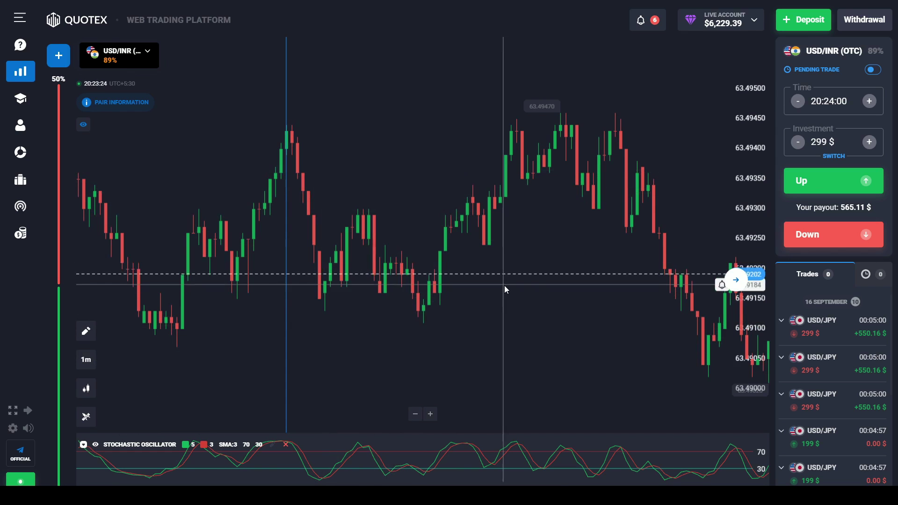
Draw a ray from just above the tall peak at the vertical marker, sloping steeply down past the following lower highs
drag(504, 251, 465, 259)
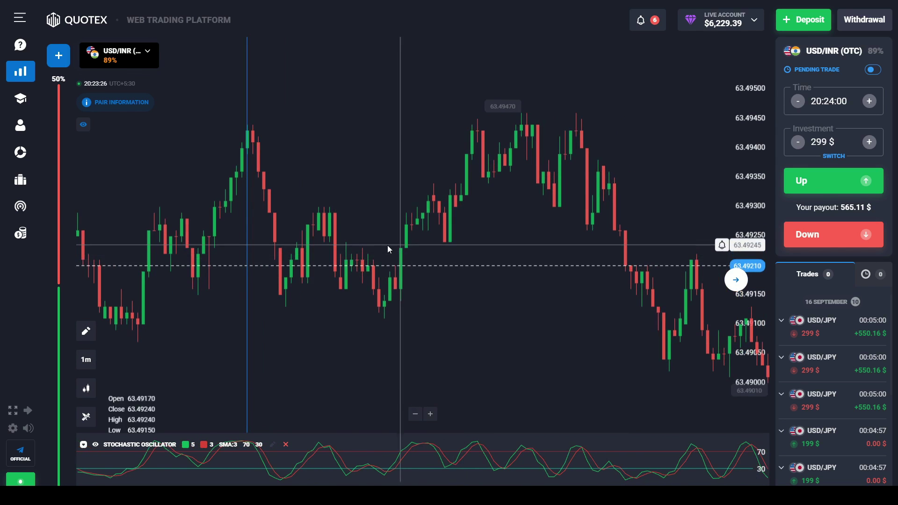
drag(387, 245, 428, 250)
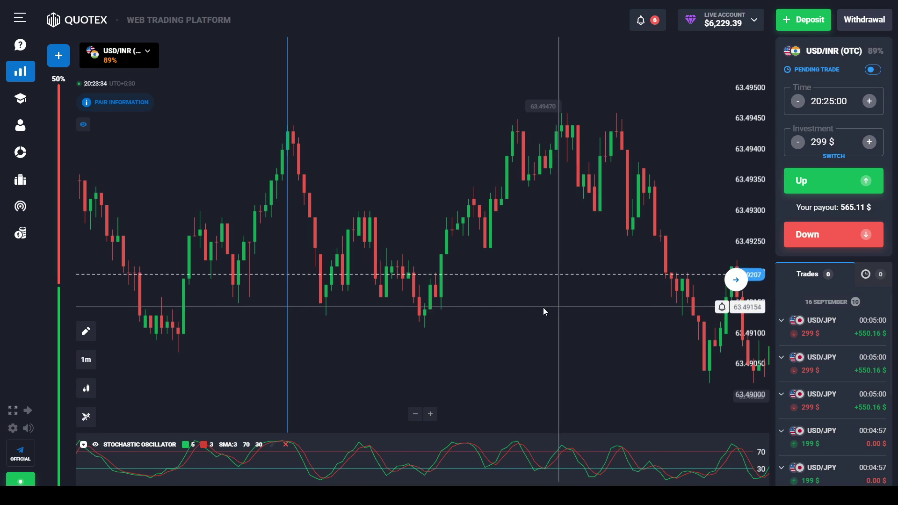
drag(544, 307, 430, 309)
mouse_move(327, 378)
mouse_down()
mouse_move(506, 379)
mouse_move(409, 350)
mouse_move(402, 327)
mouse_up()
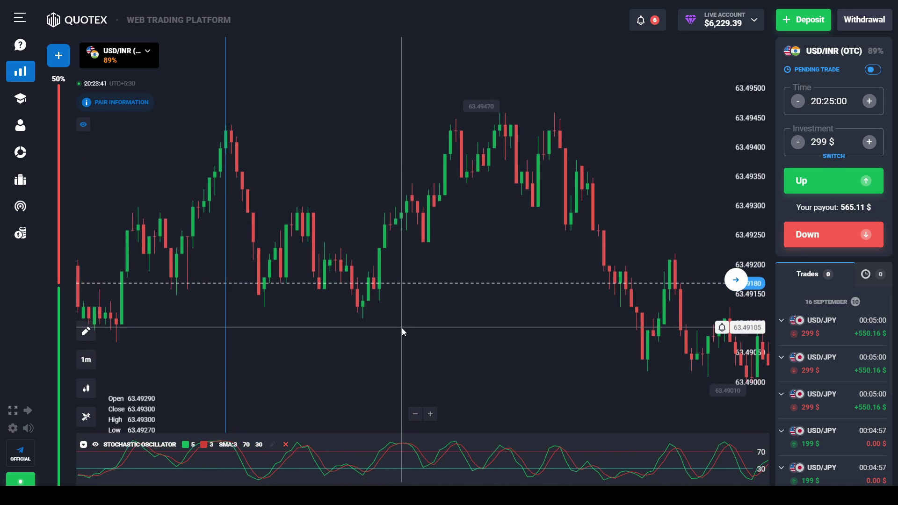
click(95, 340)
scroll(86, 387, down, 3)
click(78, 348)
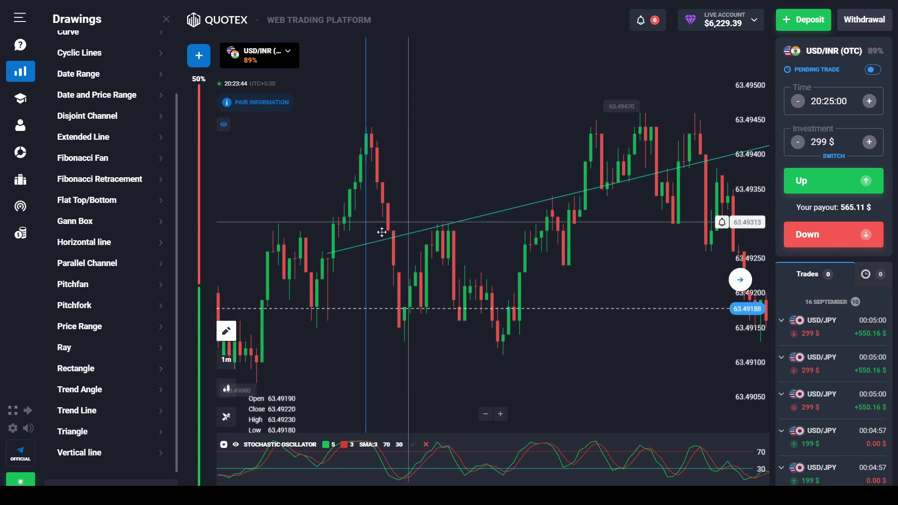
click(327, 253)
drag(327, 252, 344, 123)
drag(658, 172, 555, 328)
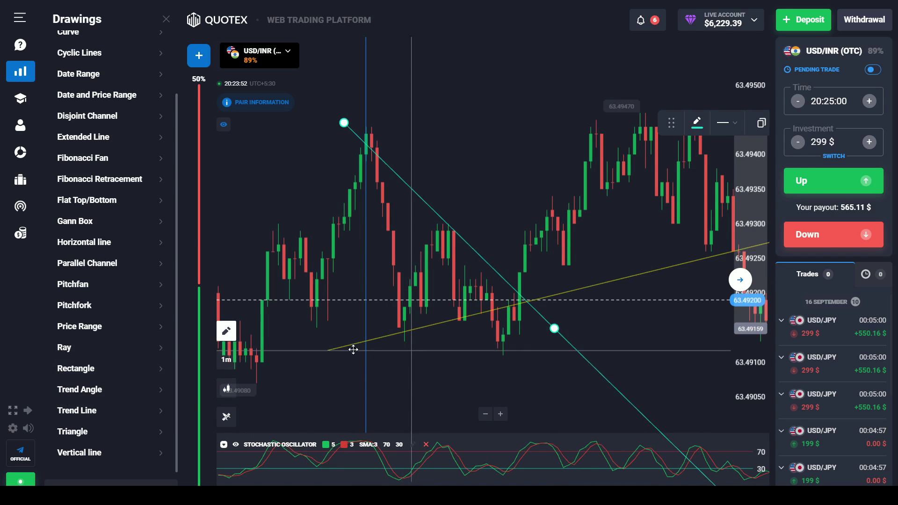
Set the second ray beneath the successive swing lows so it slopes gently downward
drag(328, 350, 286, 331)
drag(660, 271, 611, 367)
drag(287, 331, 280, 318)
click(578, 207)
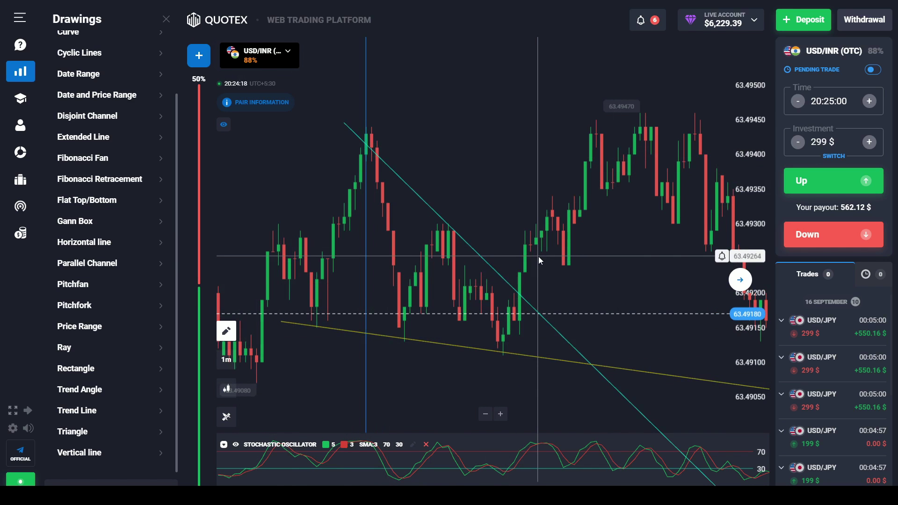
Add a horizontal line at about 63.49152, near the base of the candle that breaks through the falling ray
drag(554, 272, 514, 266)
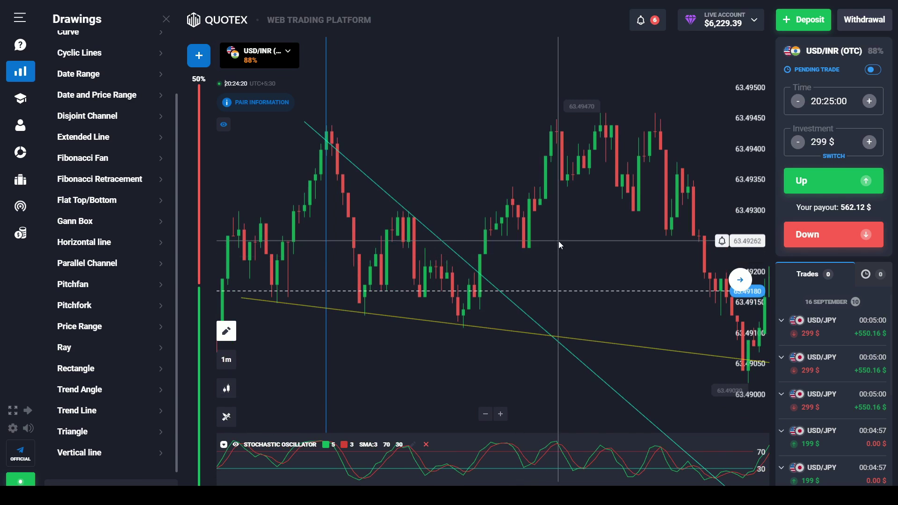
click(94, 239)
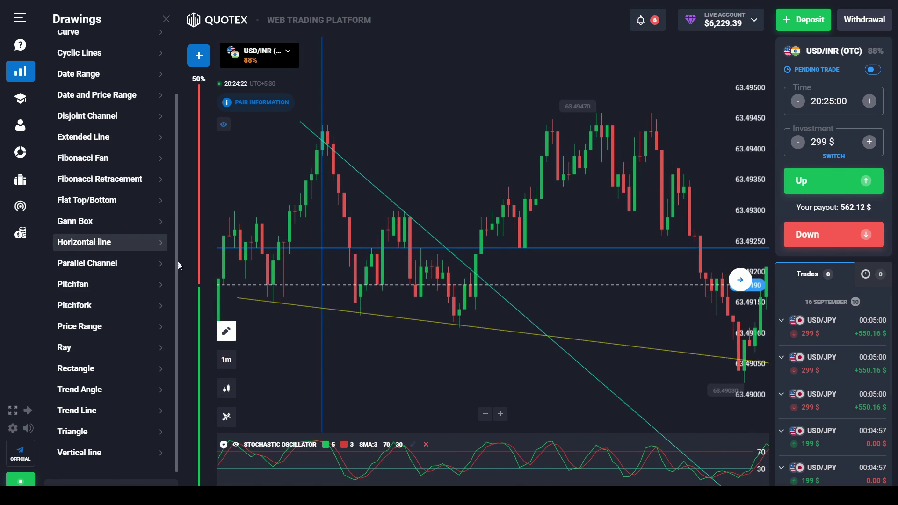
click(494, 249)
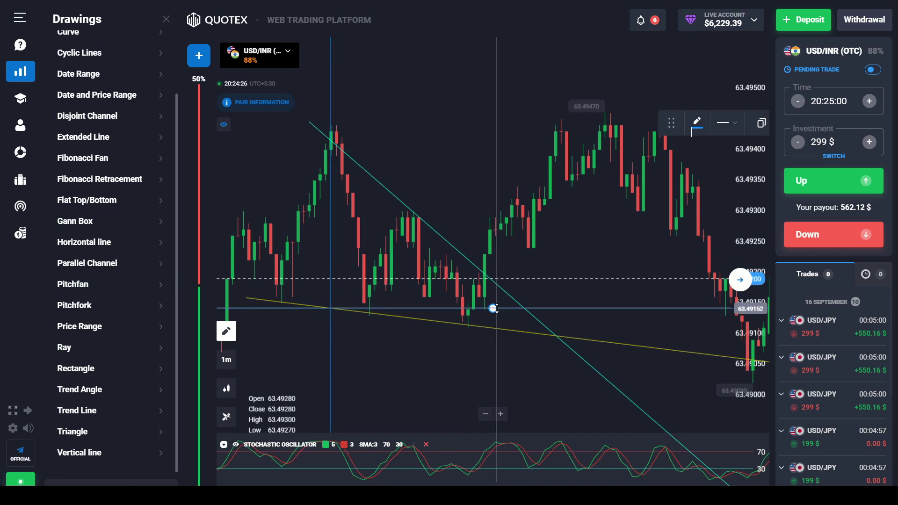
click(166, 19)
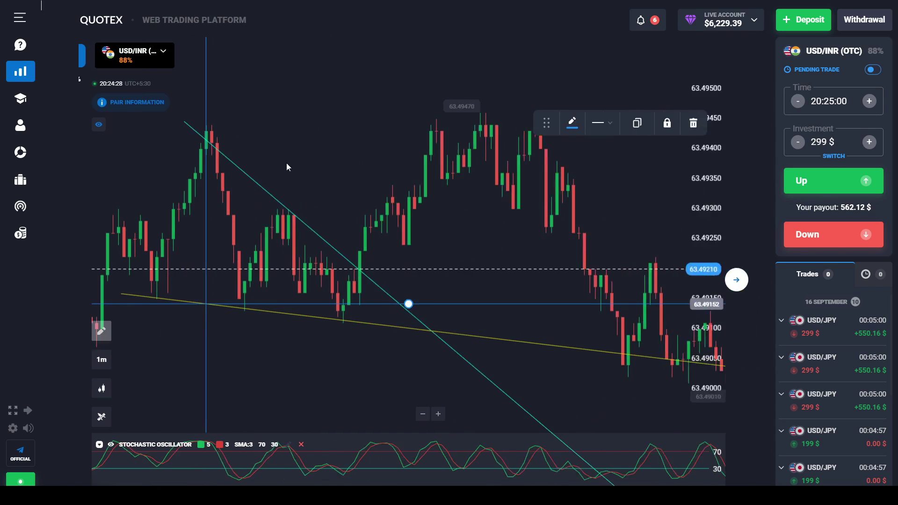
click(350, 298)
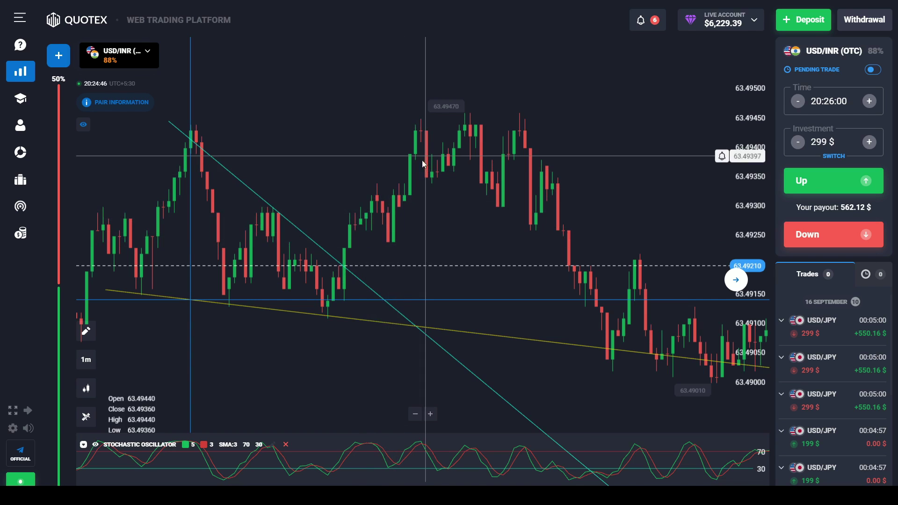
Draw a Fibonacci retracement at the breakout, with level 1 at about 63.49348 and level 0 at about 63.49156
mouse_move(438, 237)
mouse_down()
mouse_move(411, 233)
mouse_move(479, 215)
mouse_up()
click(85, 333)
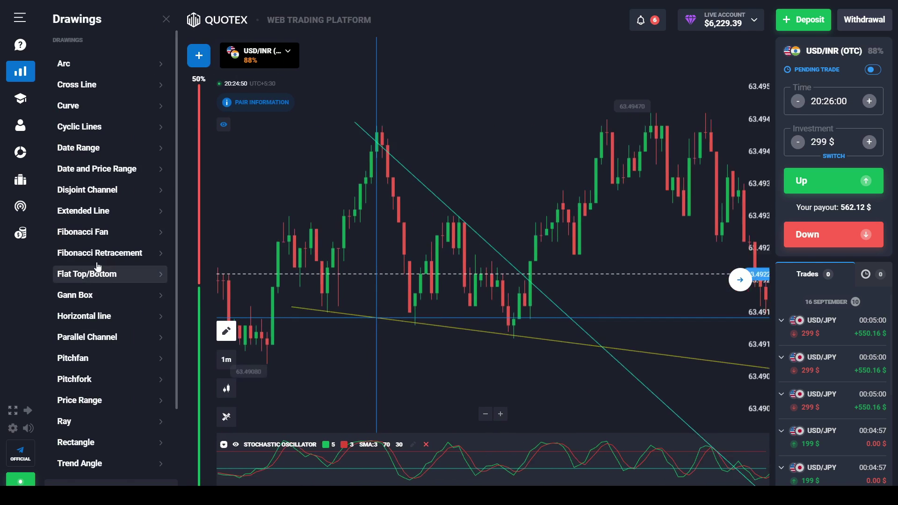
click(100, 253)
click(168, 20)
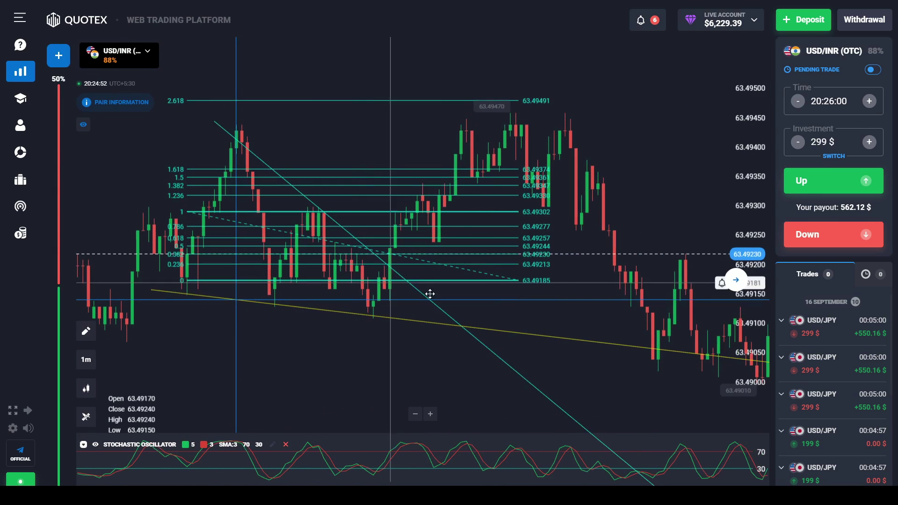
click(519, 278)
drag(520, 276, 510, 299)
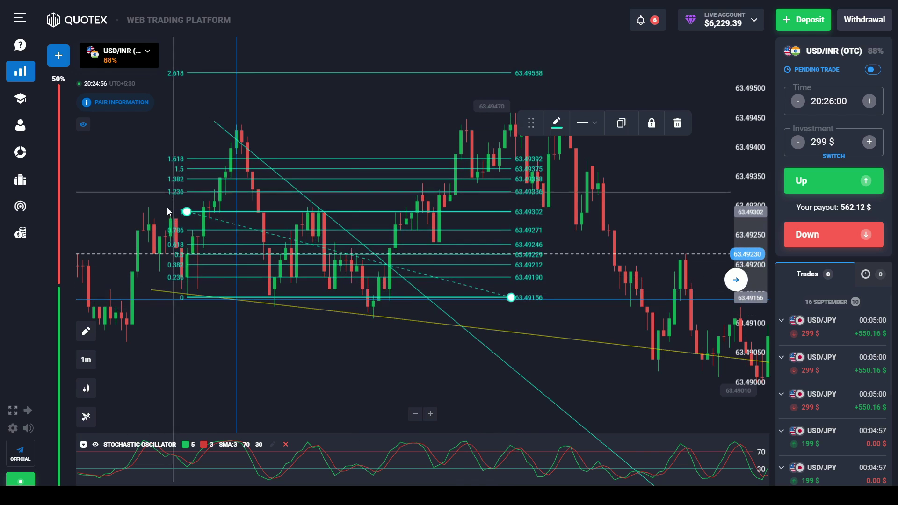
mouse_move(186, 212)
mouse_down()
mouse_move(430, 188)
mouse_move(128, 194)
mouse_up()
mouse_move(323, 166)
mouse_down()
mouse_move(425, 238)
mouse_move(557, 187)
mouse_up()
click(311, 230)
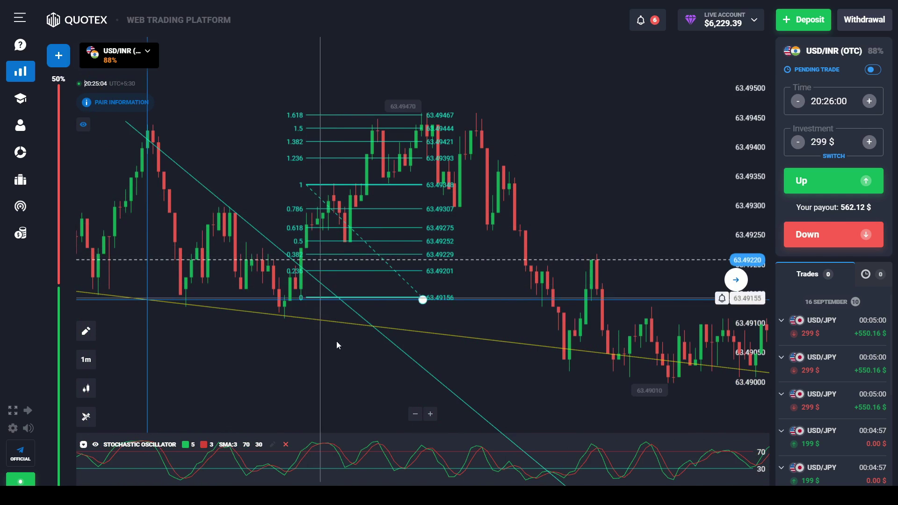
Move the horizontal line up to the Fibonacci 0.618 level at about 63.49275
scroll(328, 372, up, 3)
scroll(328, 372, up, 3)
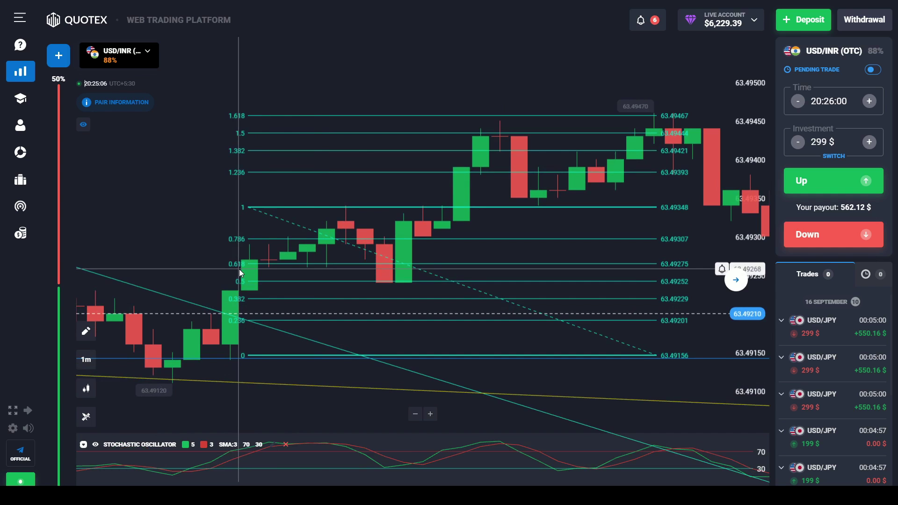
click(86, 333)
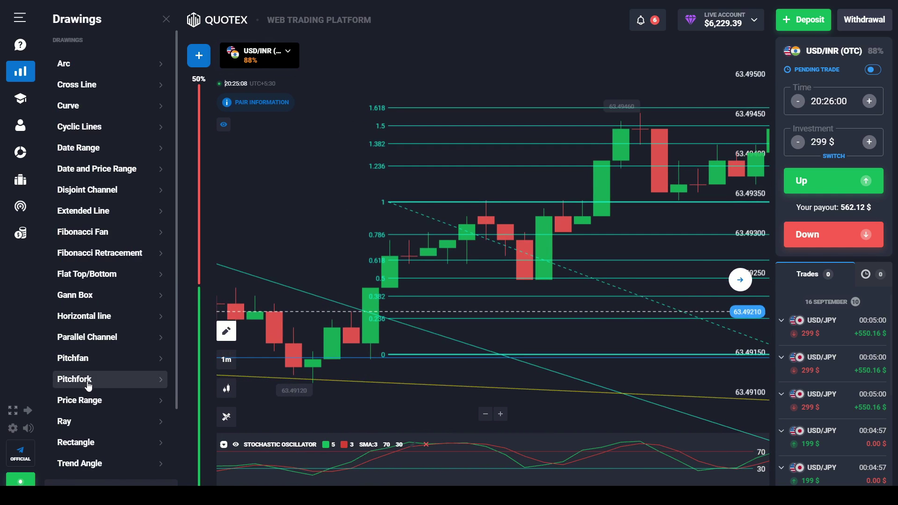
click(457, 358)
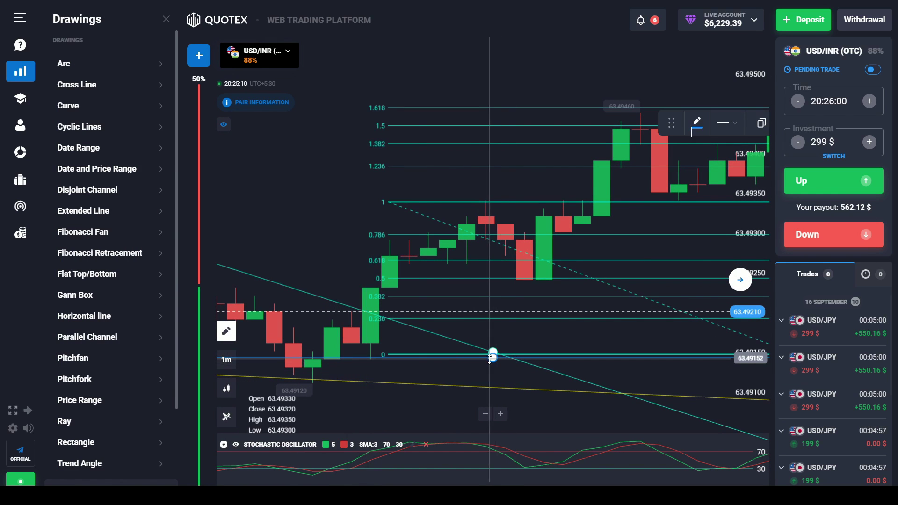
drag(494, 358, 495, 271)
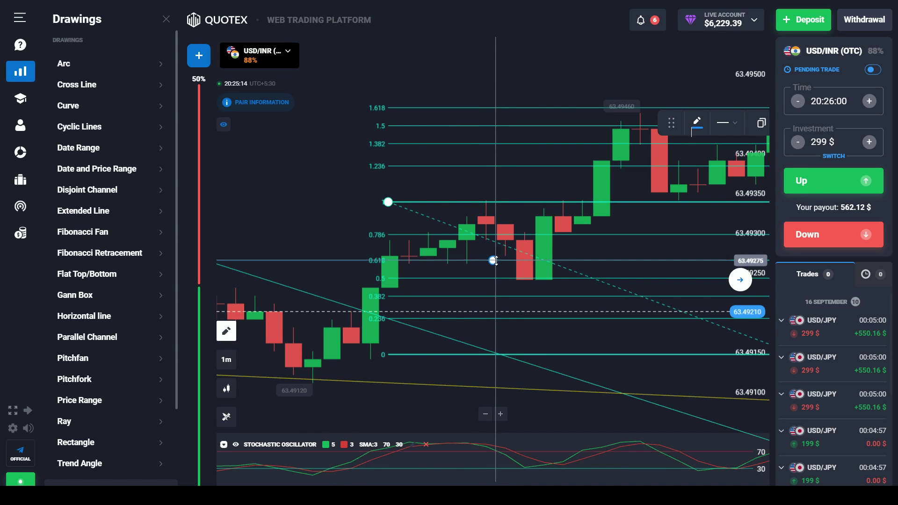
Delete the Fibonacci retracement from the chart, keeping the horizontal line and both rays
click(389, 202)
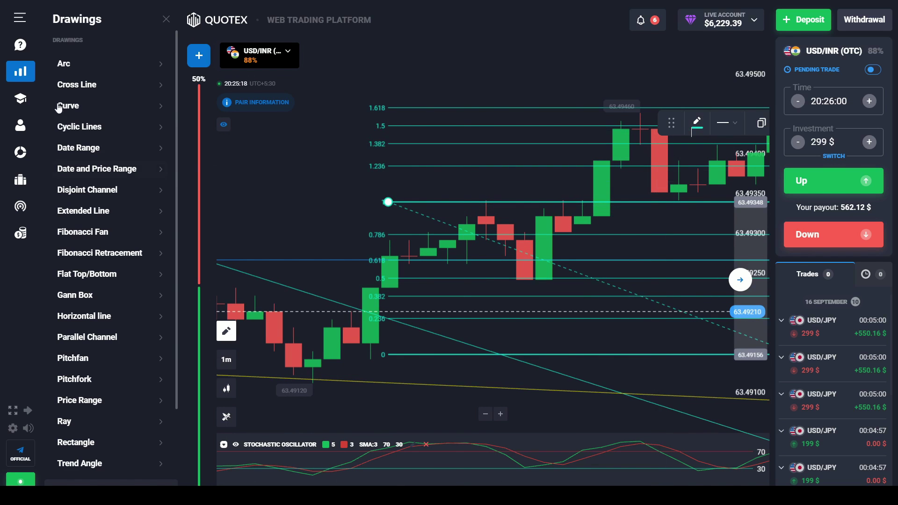
click(165, 21)
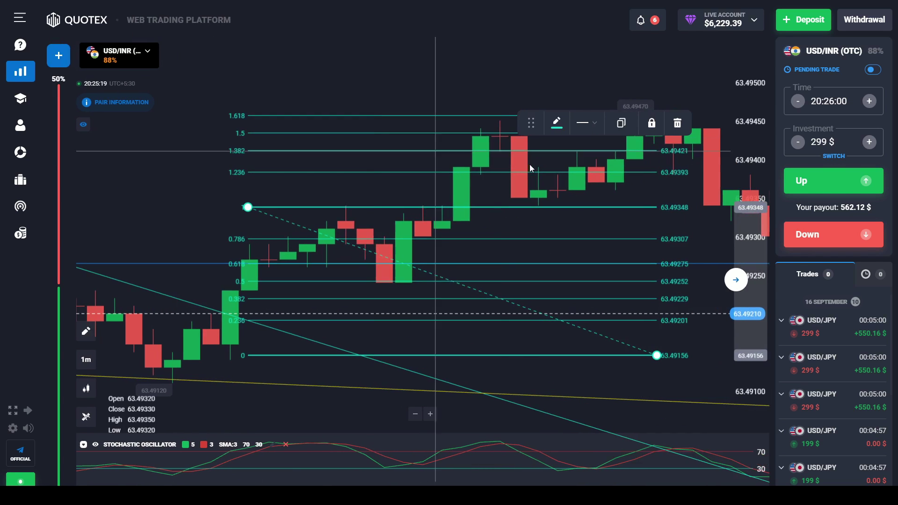
click(679, 124)
Examine how price behaves around the horizontal line and the two rays before and after the breakout on the USD/INR (OTC) chart
scroll(313, 343, down, 5)
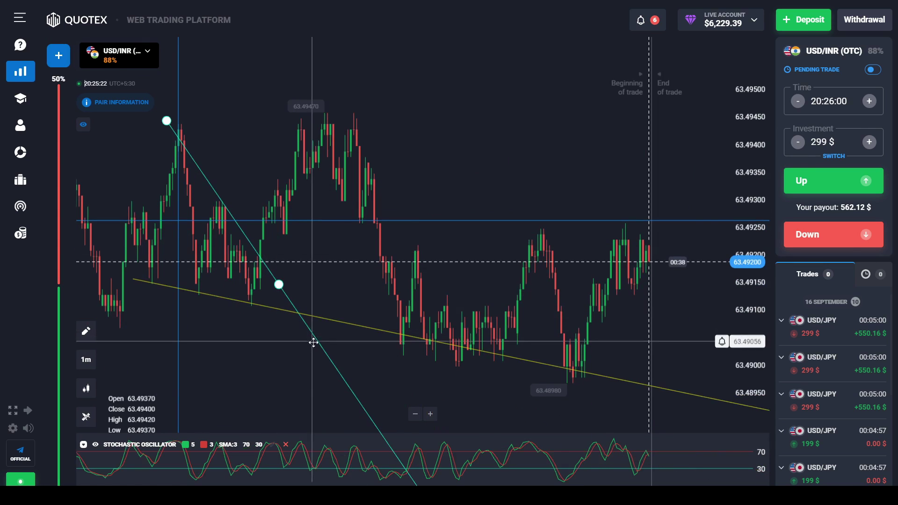
drag(303, 189, 416, 254)
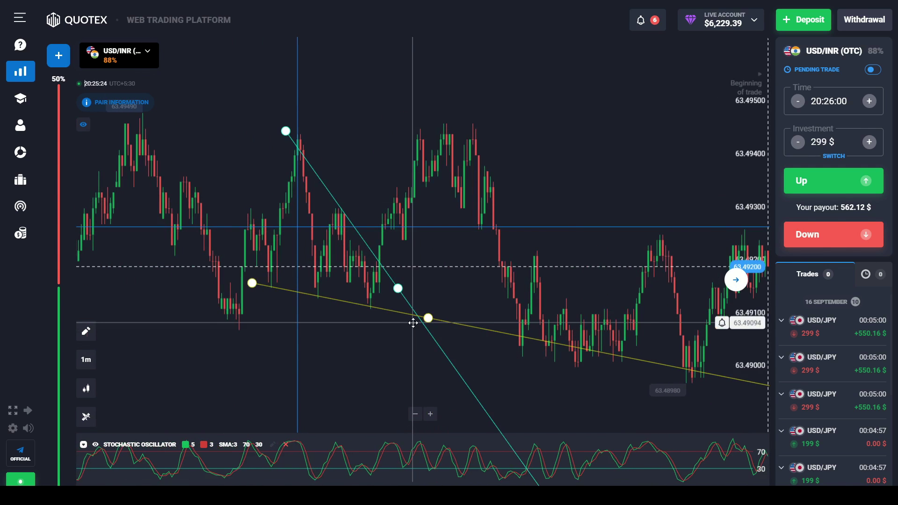
scroll(412, 317, up, 3)
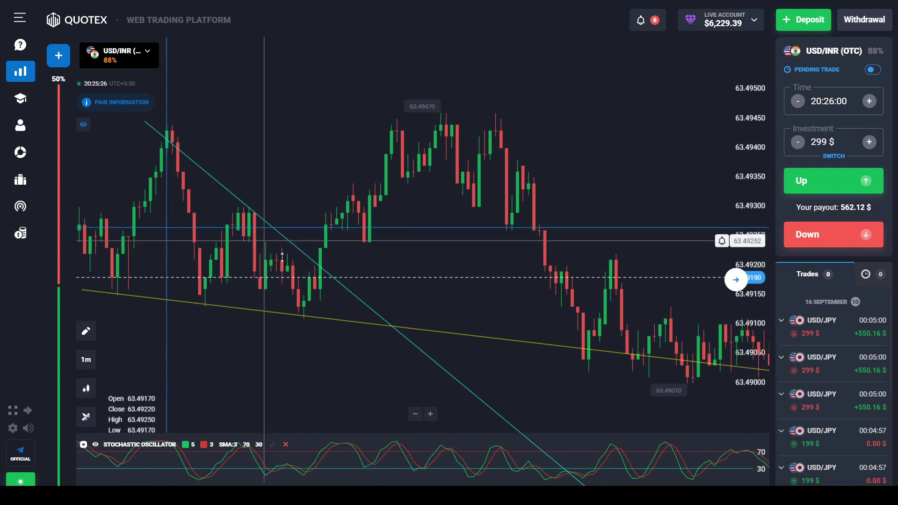
click(175, 304)
click(331, 266)
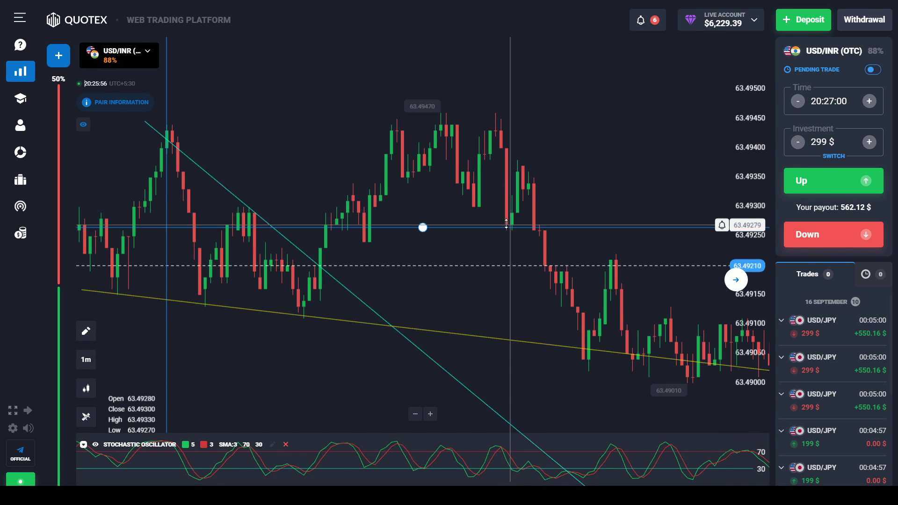
scroll(517, 262, up, 3)
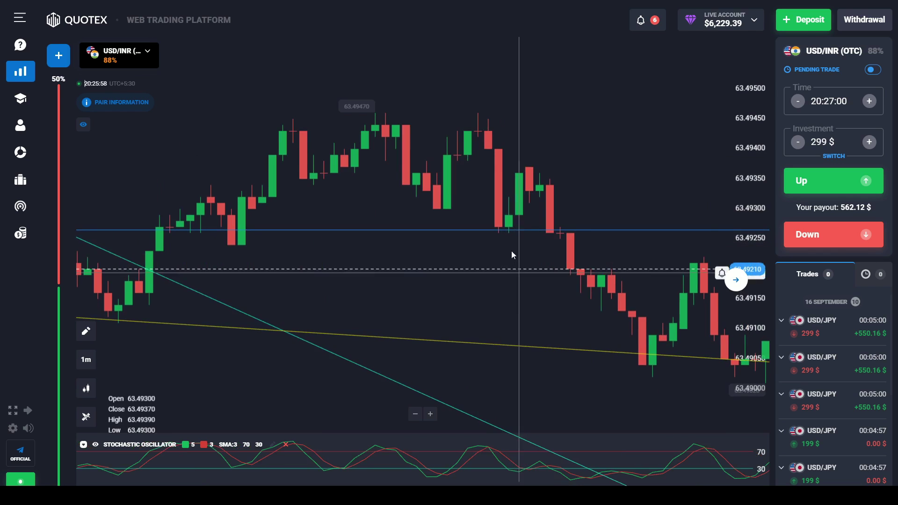
scroll(512, 217, down, 5)
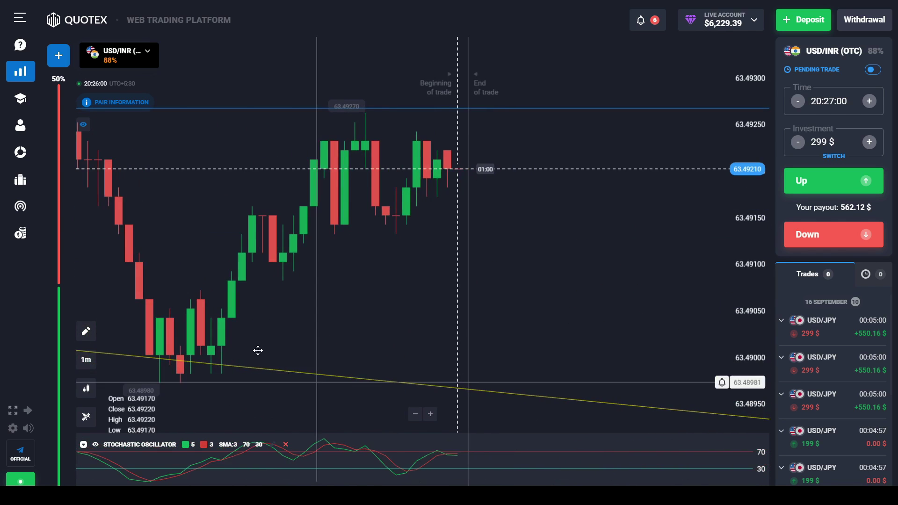
scroll(304, 278, up, 3)
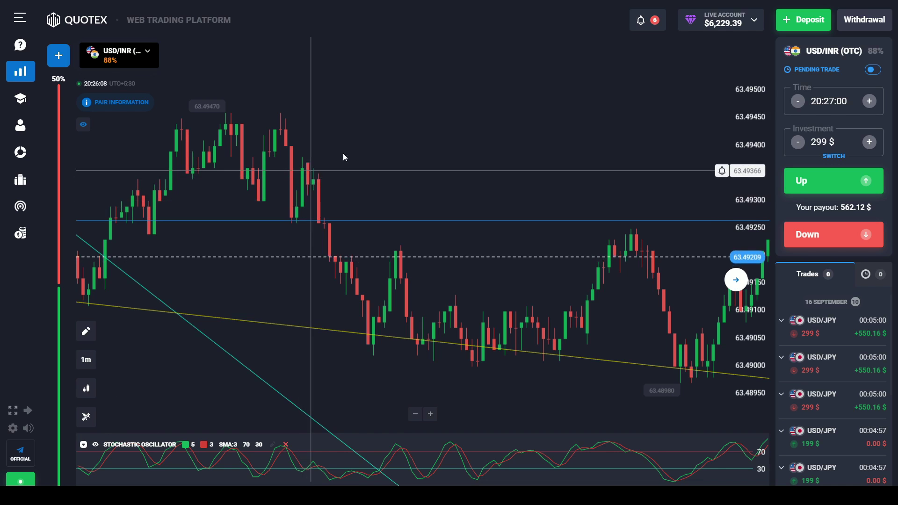
scroll(476, 145, down, 4)
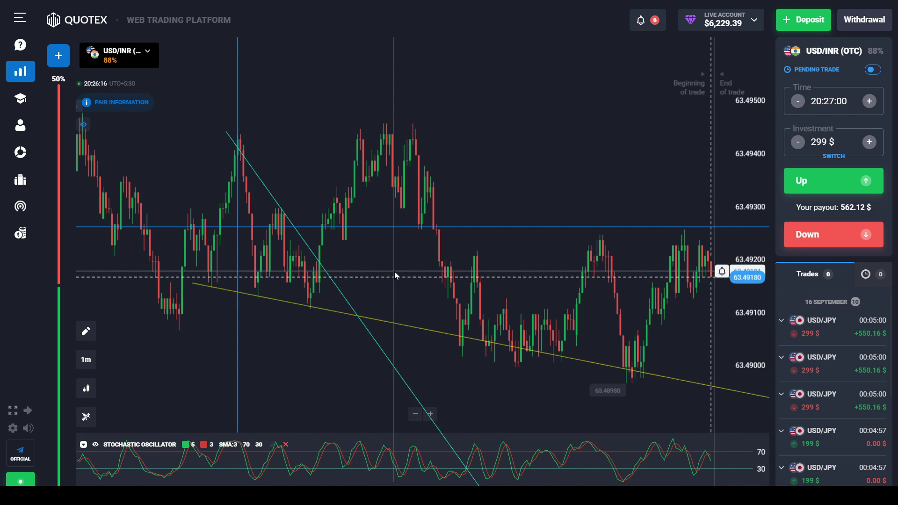
scroll(394, 271, up, 4)
scroll(473, 274, down, 4)
scroll(493, 327, up, 4)
drag(495, 330, 327, 255)
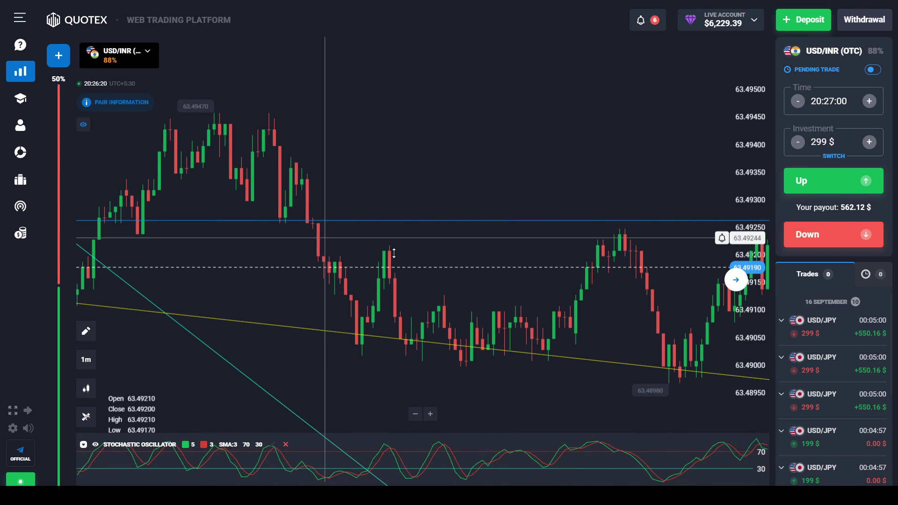
scroll(445, 288, down, 5)
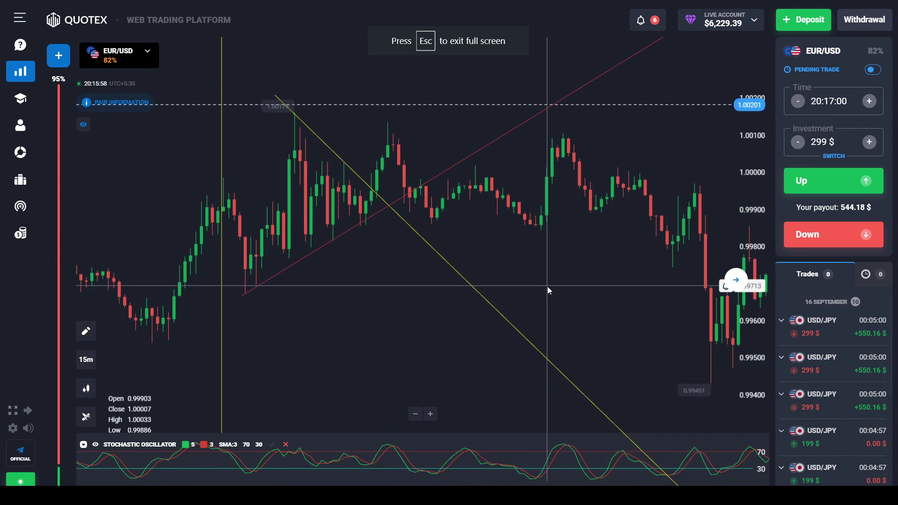
scroll(547, 286, up, 3)
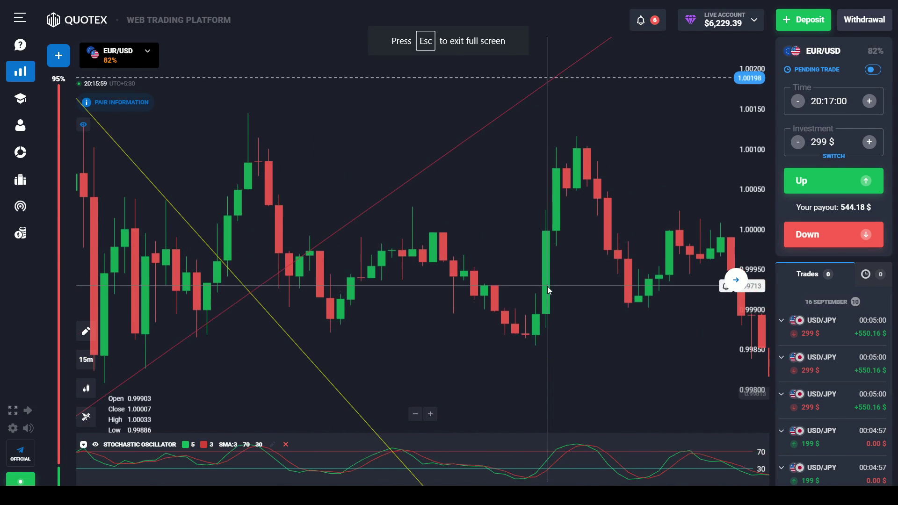
Inspect the EUR/USD 15-minute chart around the falling and rising rays and the price swings that follow their crossing
scroll(529, 286, down, 5)
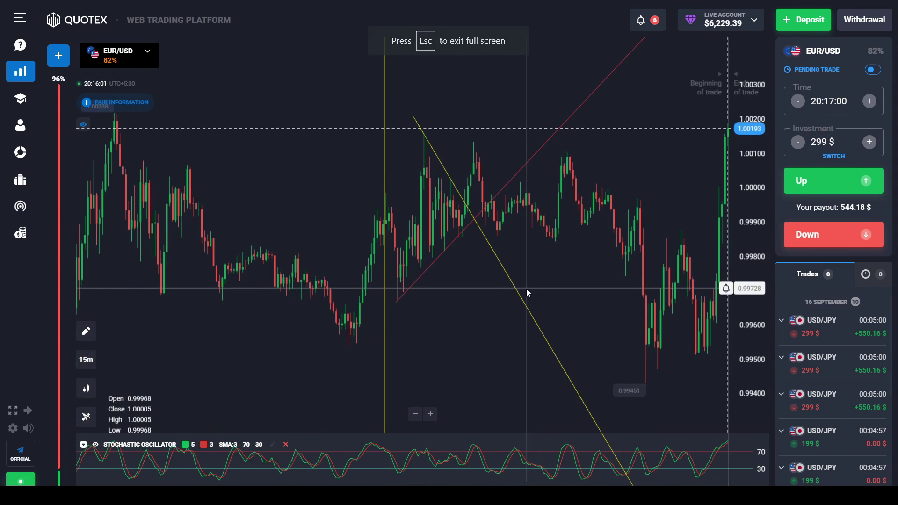
drag(373, 339, 343, 328)
click(434, 236)
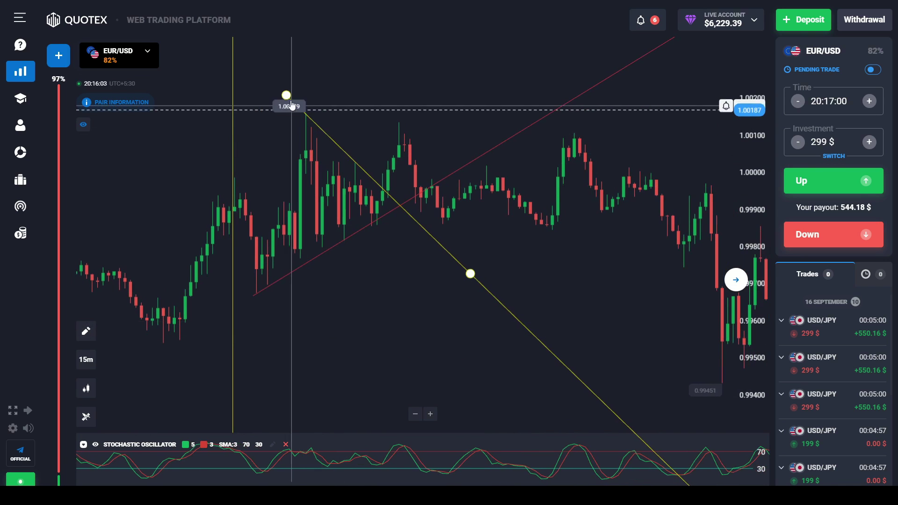
click(412, 238)
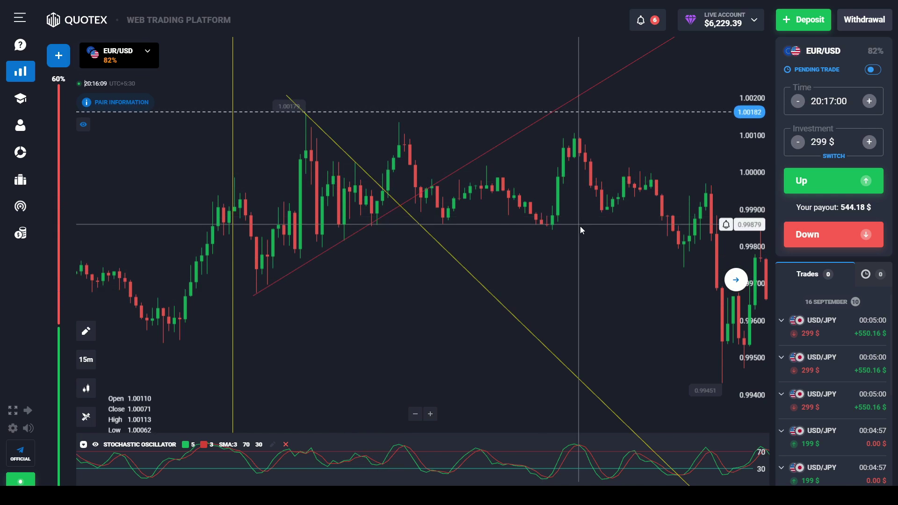
Examine the EUR/USD breakout candles above the falling yellow ray, the crossing of both rays, and the price movement up to the latest candle
drag(579, 226, 469, 231)
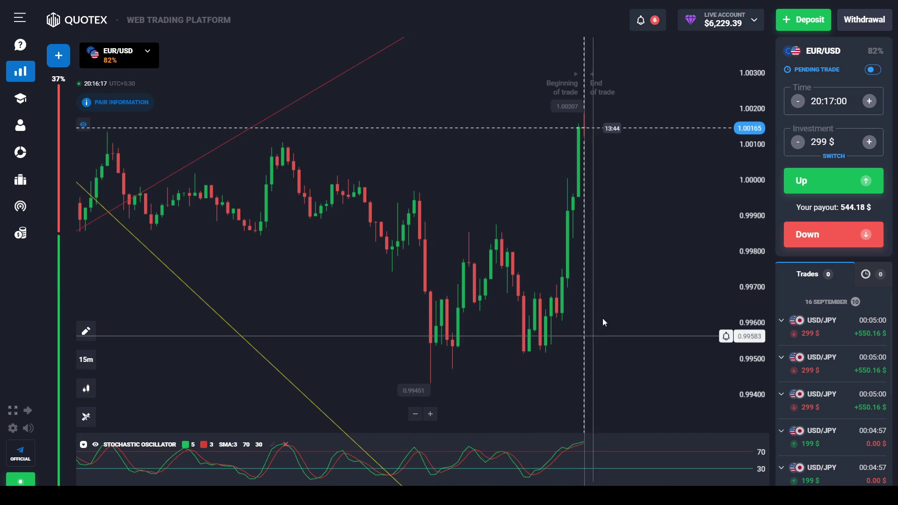
drag(351, 290, 551, 302)
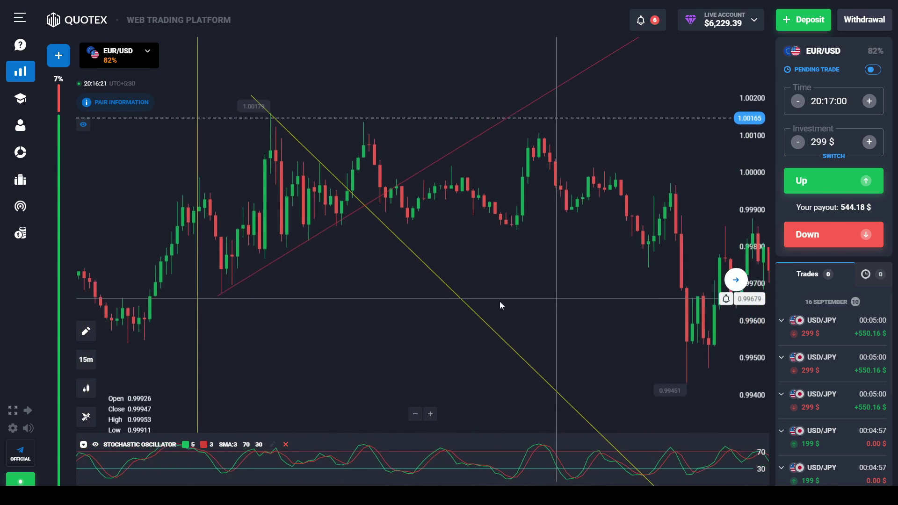
scroll(423, 350, up, 3)
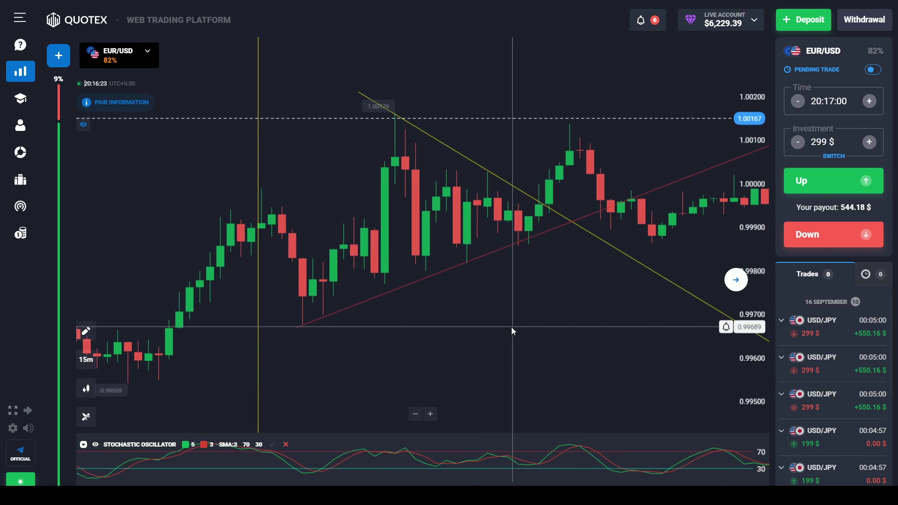
drag(404, 315, 268, 130)
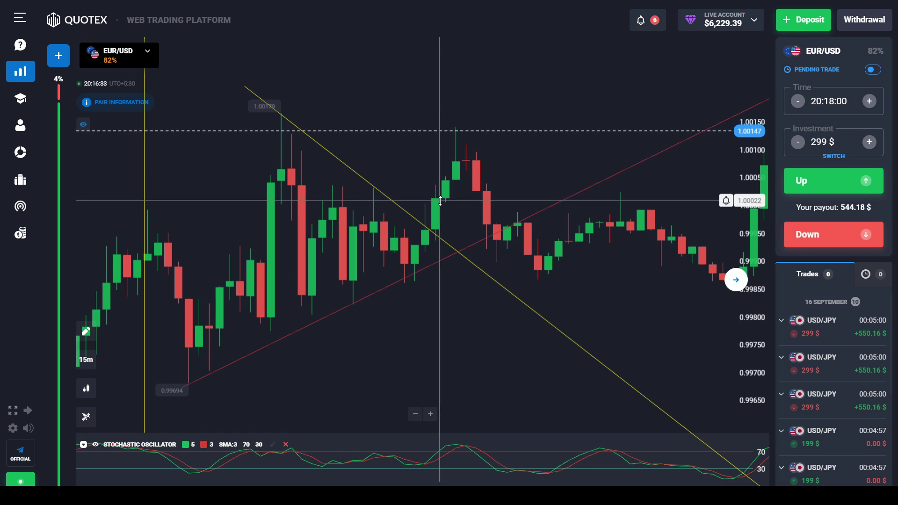
drag(442, 201, 379, 218)
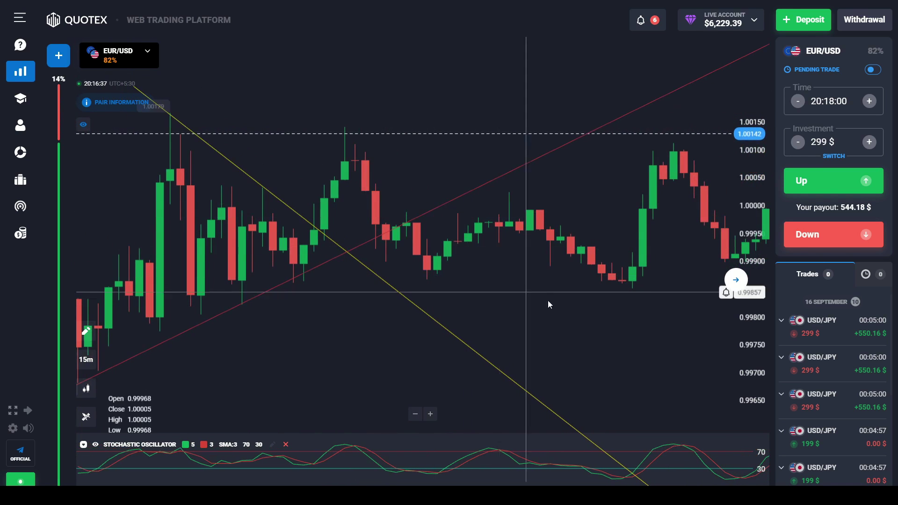
drag(534, 296, 433, 304)
drag(474, 345, 583, 344)
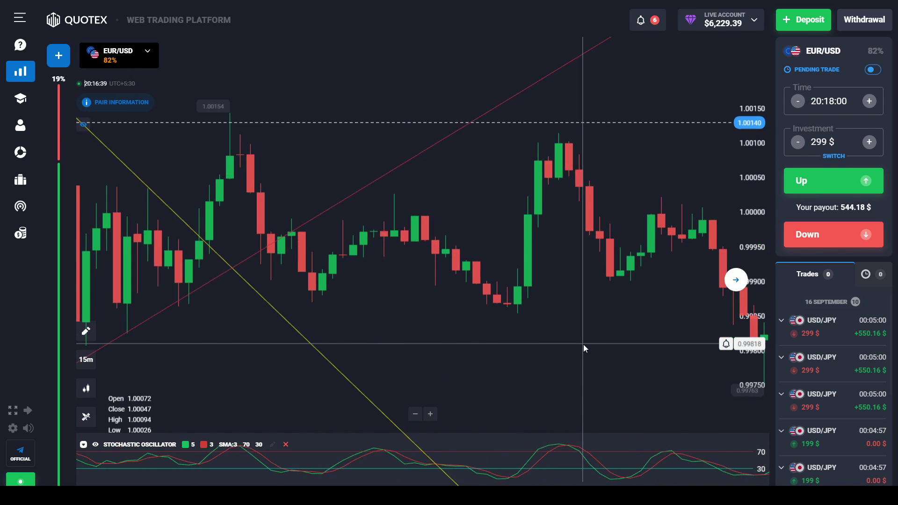
drag(416, 317, 497, 308)
scroll(496, 307, down, 5)
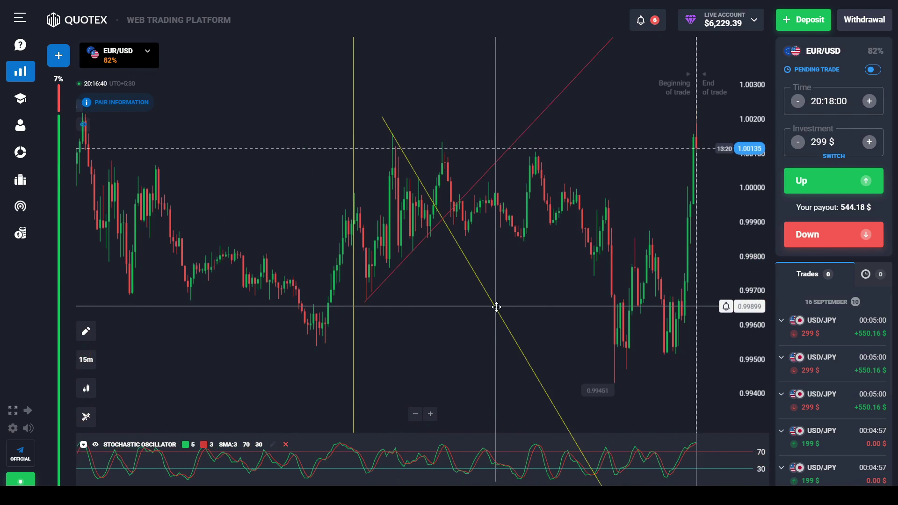
scroll(496, 307, up, 3)
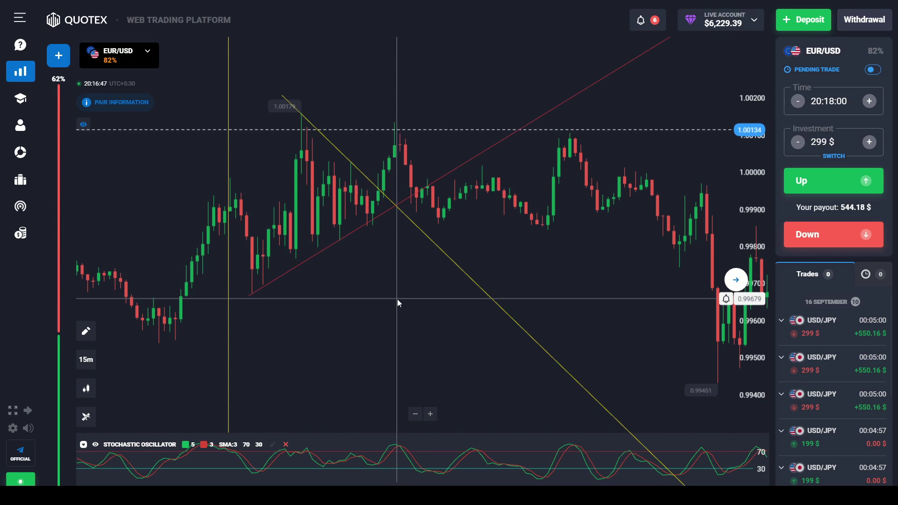
scroll(395, 300, up, 3)
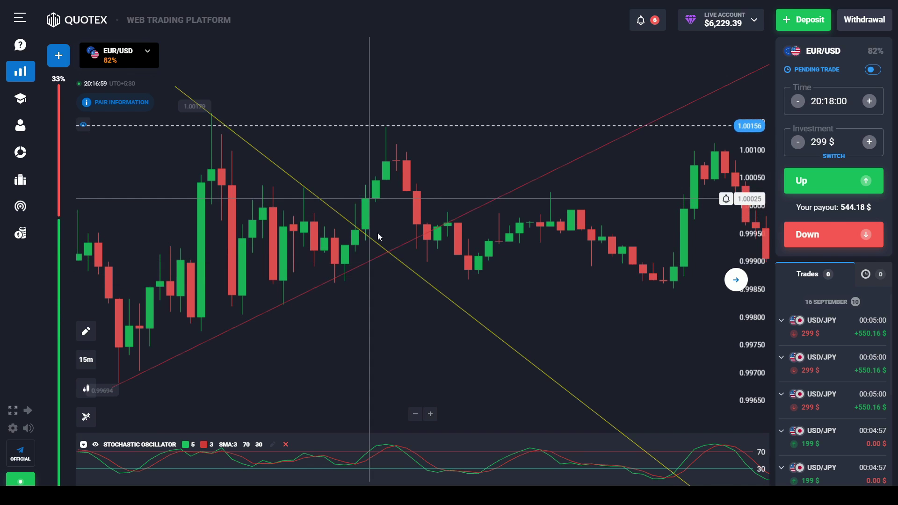
drag(255, 267, 638, 307)
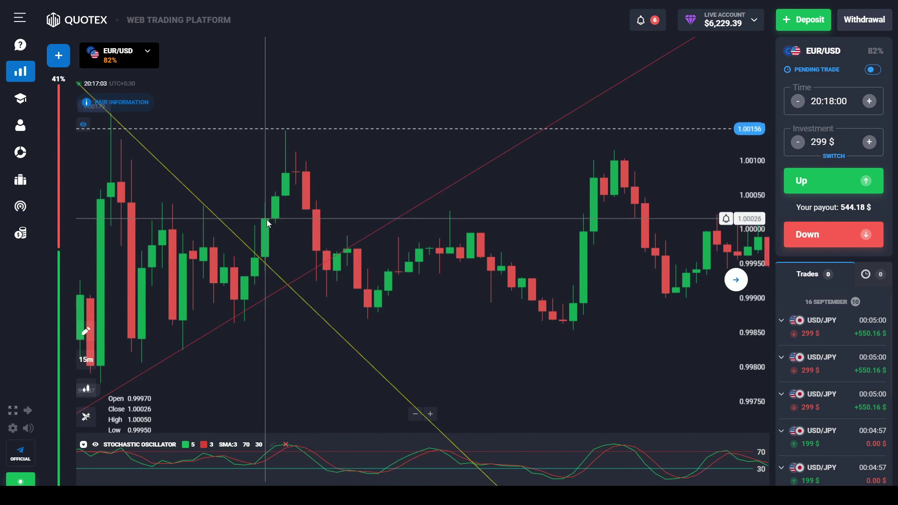
drag(267, 224, 292, 224)
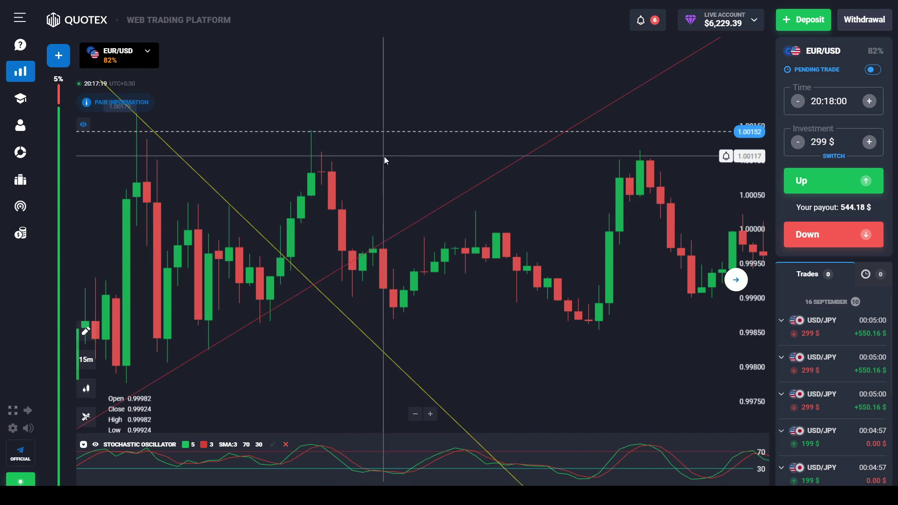
mouse_move(375, 160)
mouse_down()
mouse_move(393, 158)
mouse_move(350, 176)
mouse_move(372, 183)
mouse_up()
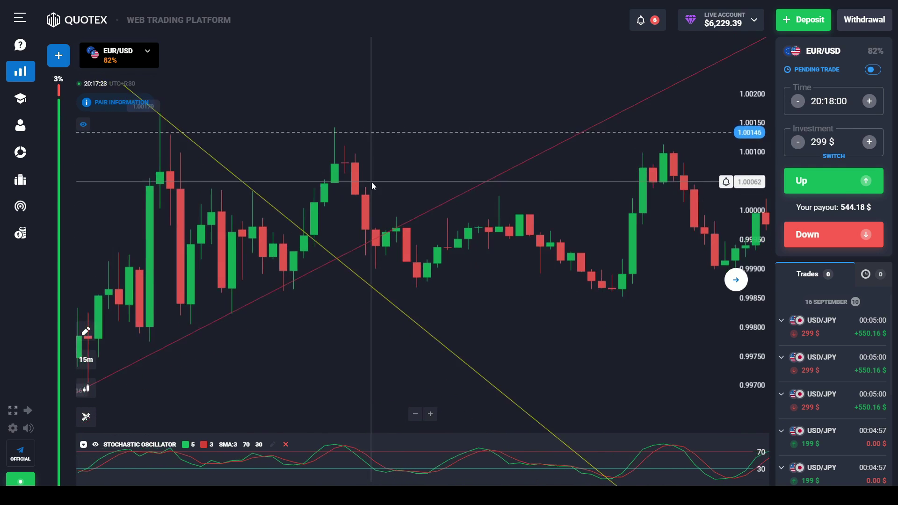
Draw a horizontal line at about 0.99950, near the crossing of the yellow and red rays on the EUR/USD chart
click(85, 331)
scroll(82, 346, down, 2)
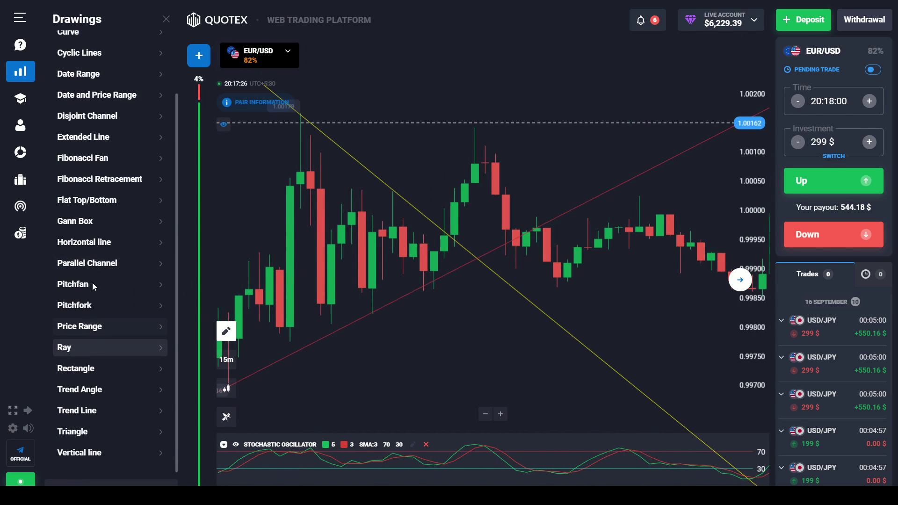
click(93, 243)
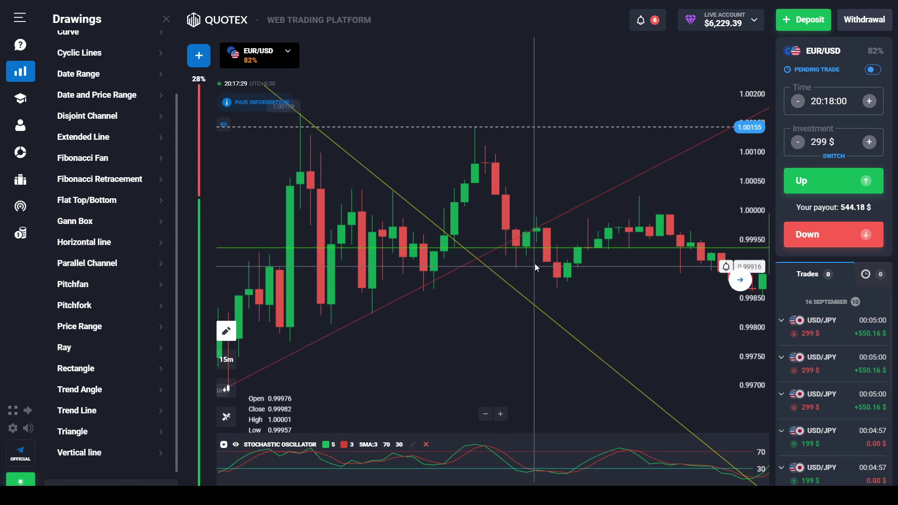
click(494, 248)
click(472, 254)
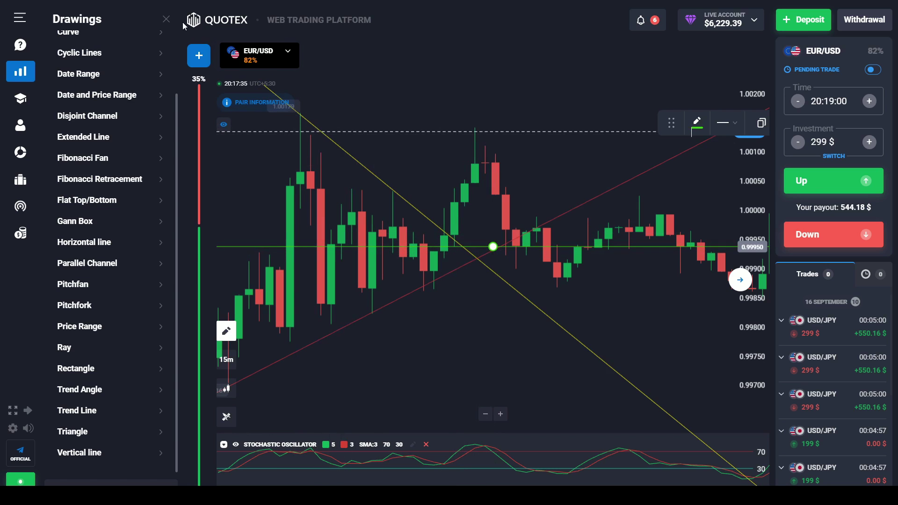
click(166, 19)
click(302, 236)
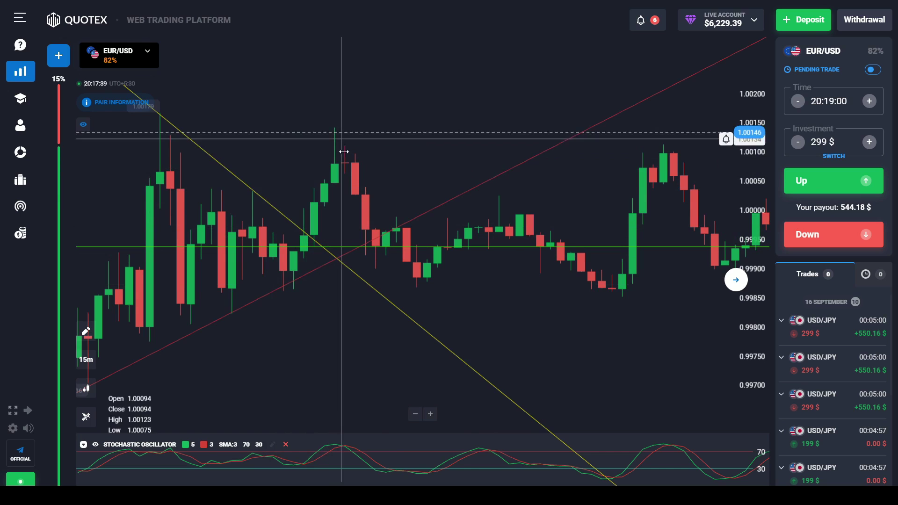
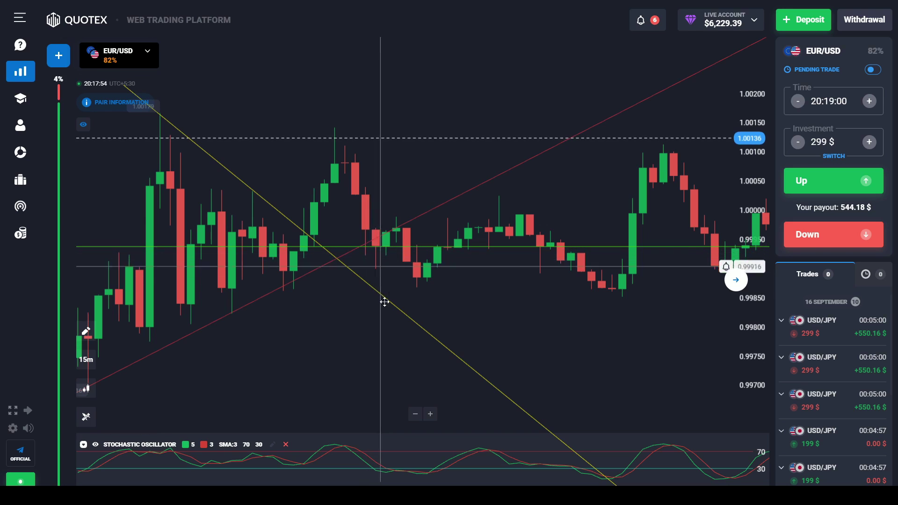
Add a rectangle to the EUR/USD chart just below the horizontal line, across the crossing of the two rays
drag(343, 320, 382, 251)
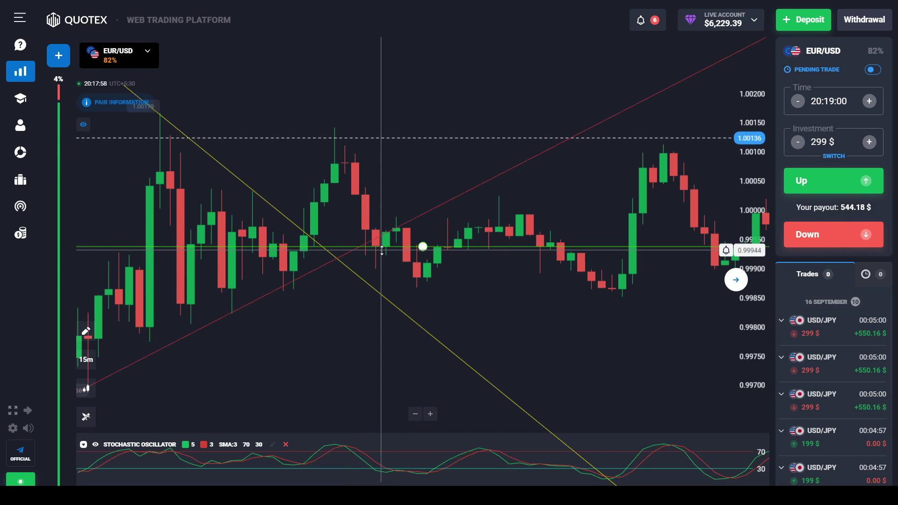
click(736, 280)
drag(246, 287, 580, 322)
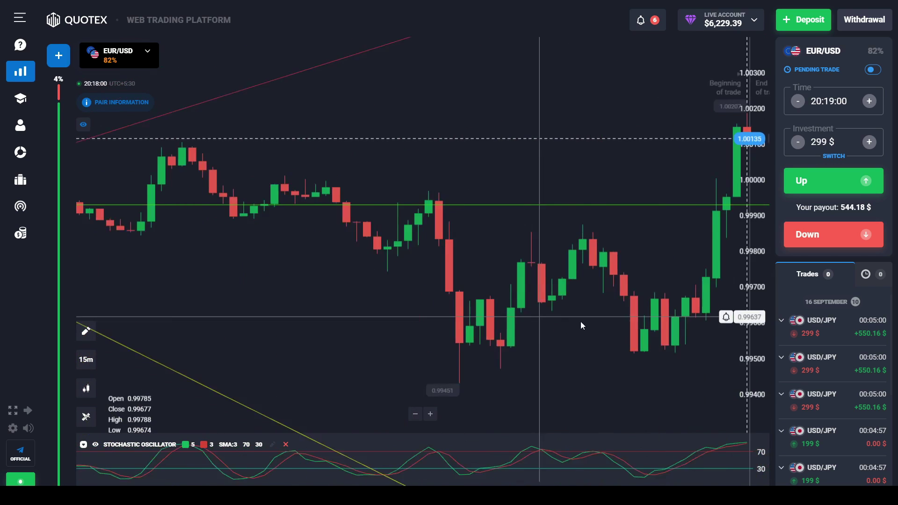
drag(244, 277, 572, 338)
scroll(435, 322, down, 3)
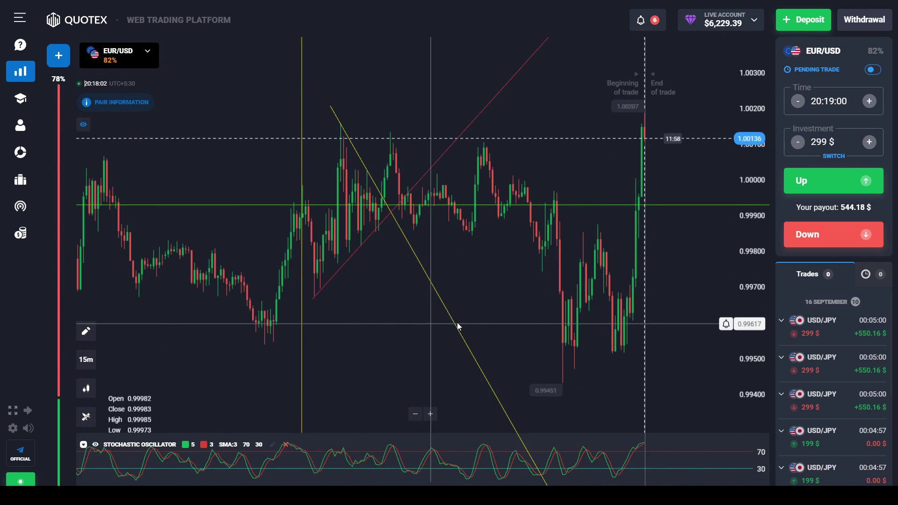
scroll(483, 321, up, 2)
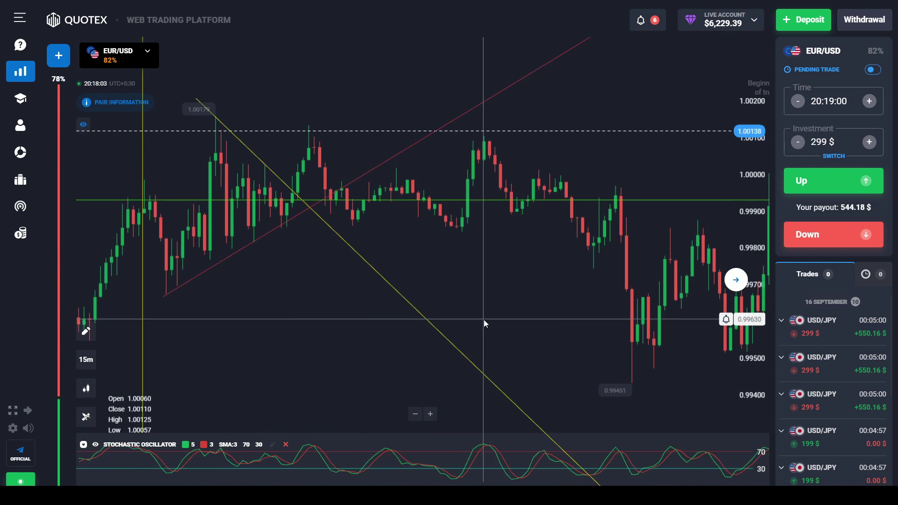
click(87, 336)
scroll(94, 346, down, 2)
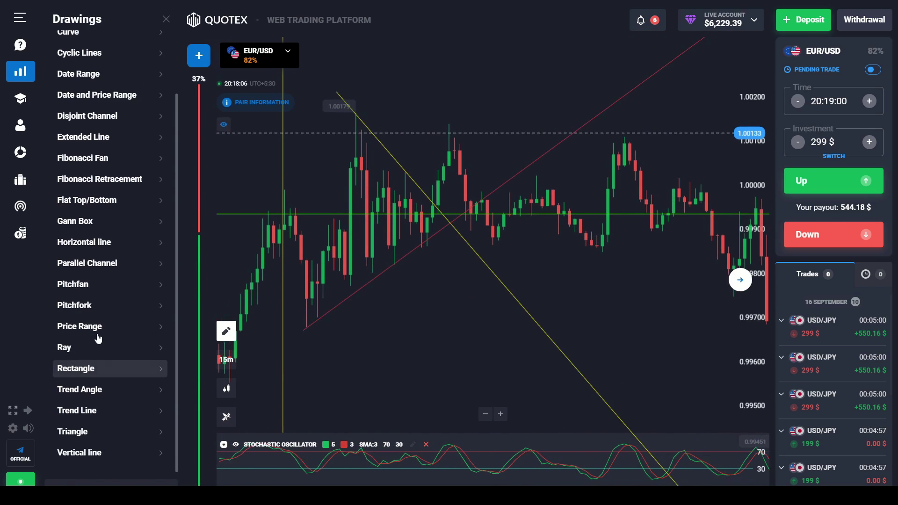
click(100, 370)
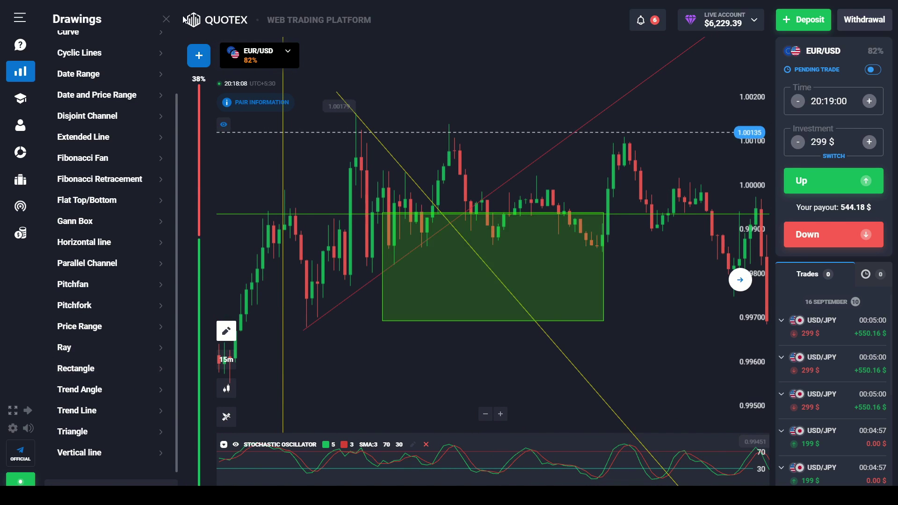
click(167, 19)
click(463, 227)
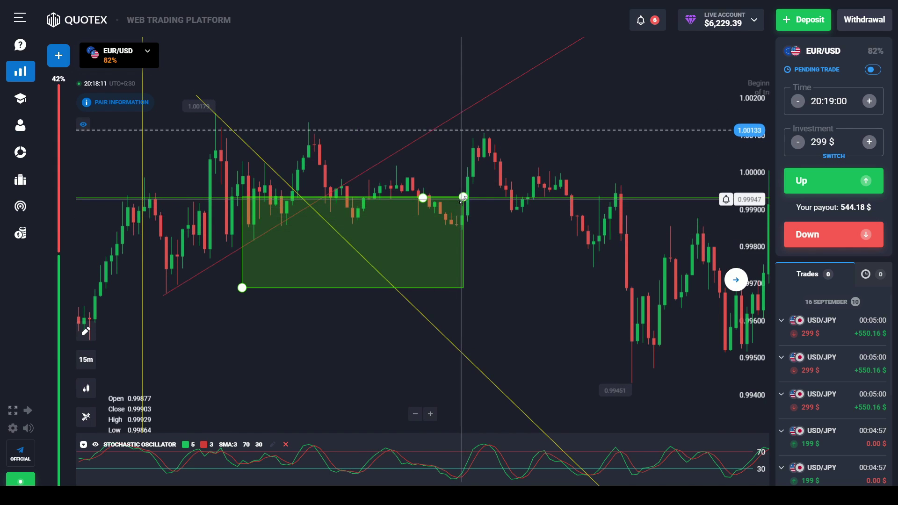
Resize the rectangle to span about 0.99949 to 1.00173, from the ray crossing to the following price peak, and colour it red
drag(466, 197, 476, 120)
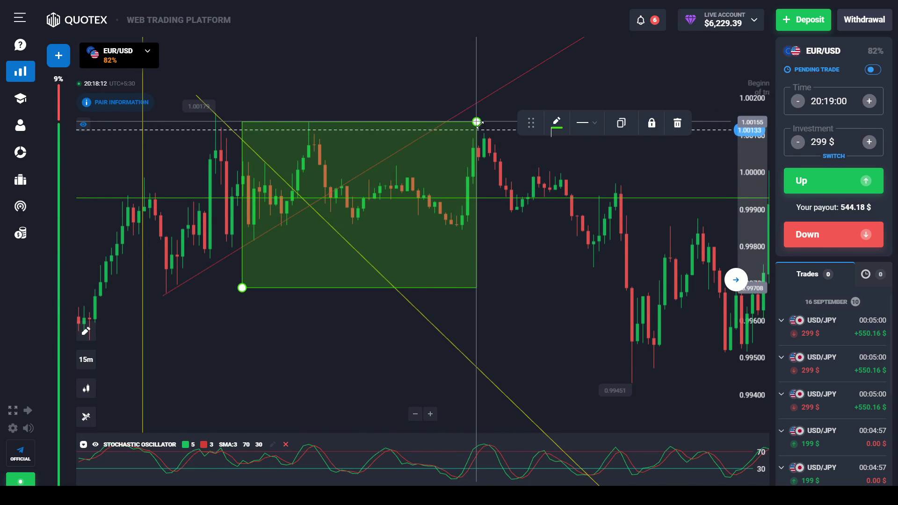
drag(242, 288, 305, 205)
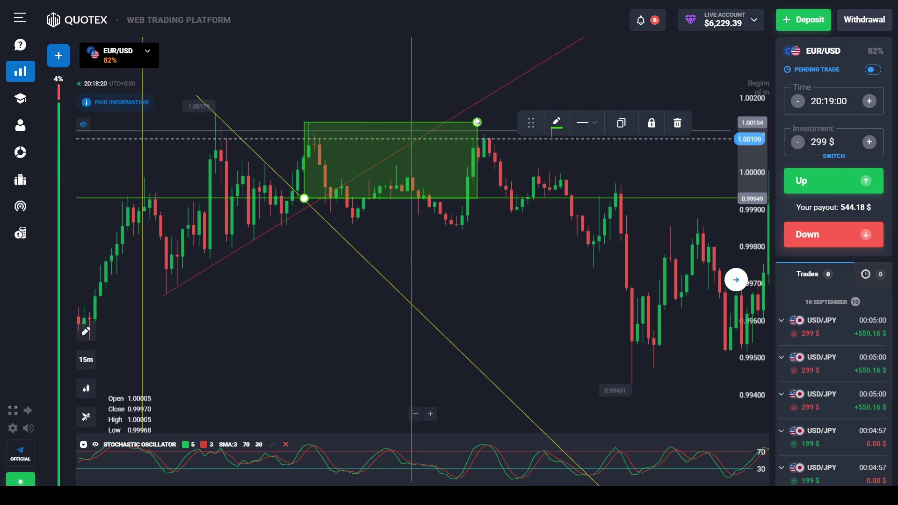
drag(478, 122, 486, 115)
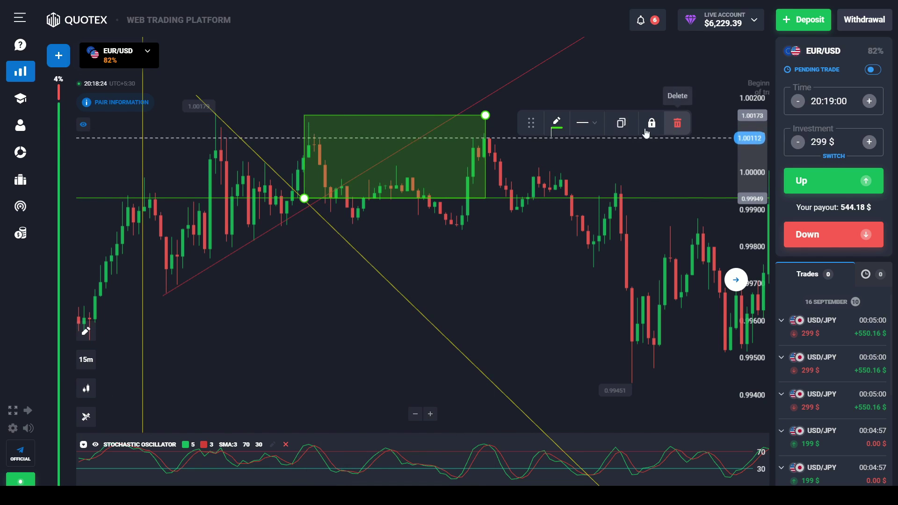
click(556, 124)
click(595, 196)
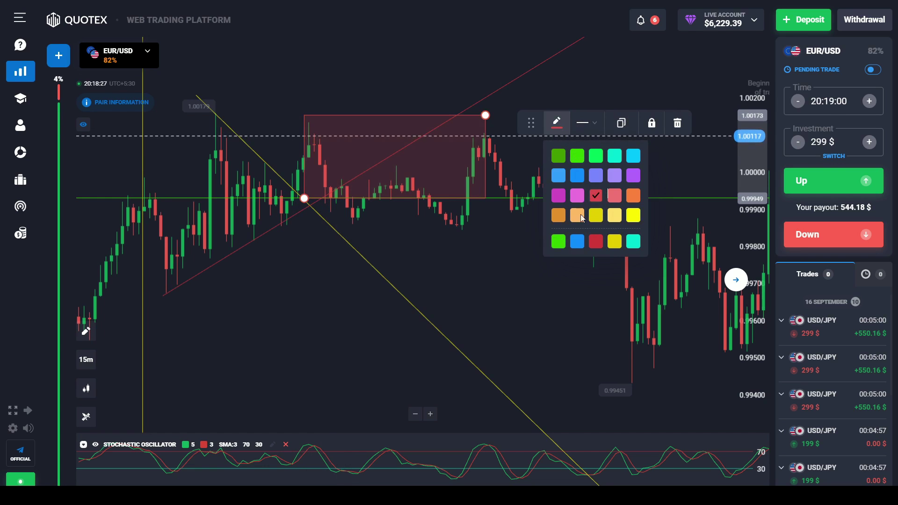
click(513, 277)
Duplicate the red rectangle directly beneath the horizontal line and stretch the copy down to about 0.99525
click(86, 333)
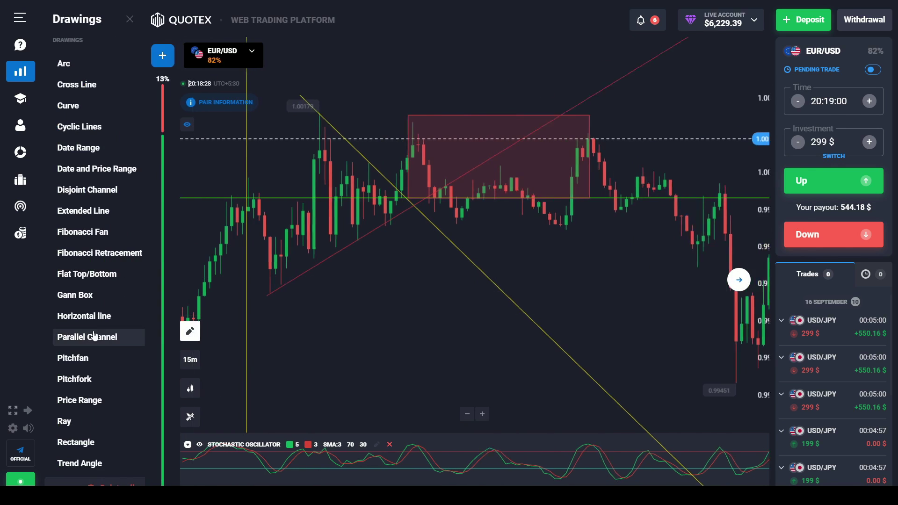
click(525, 164)
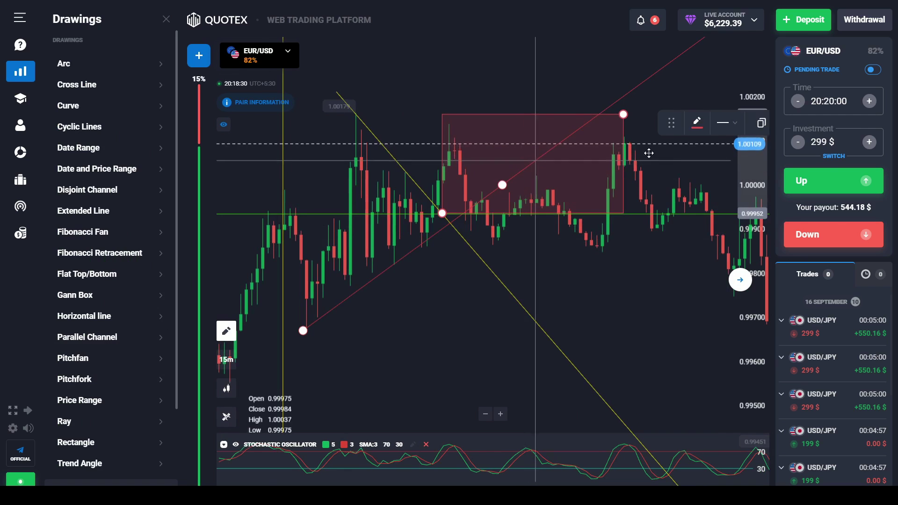
click(759, 124)
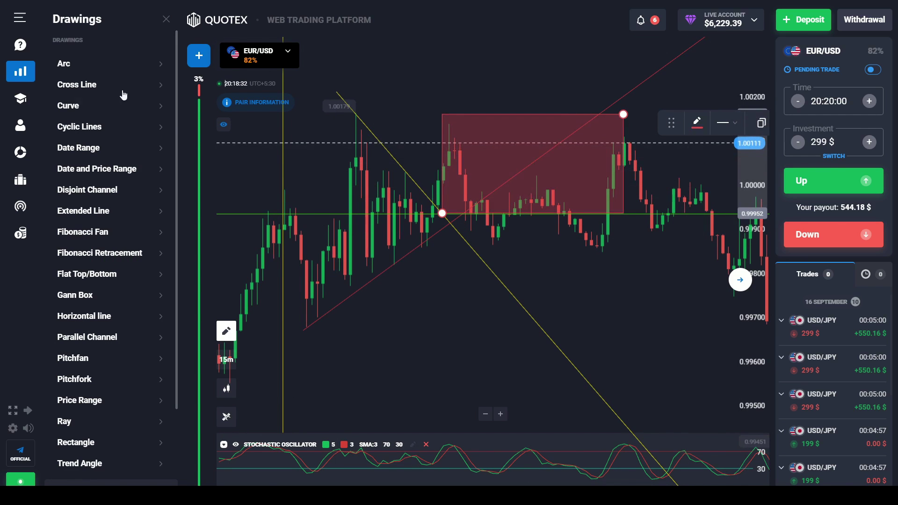
click(167, 19)
drag(391, 177, 400, 253)
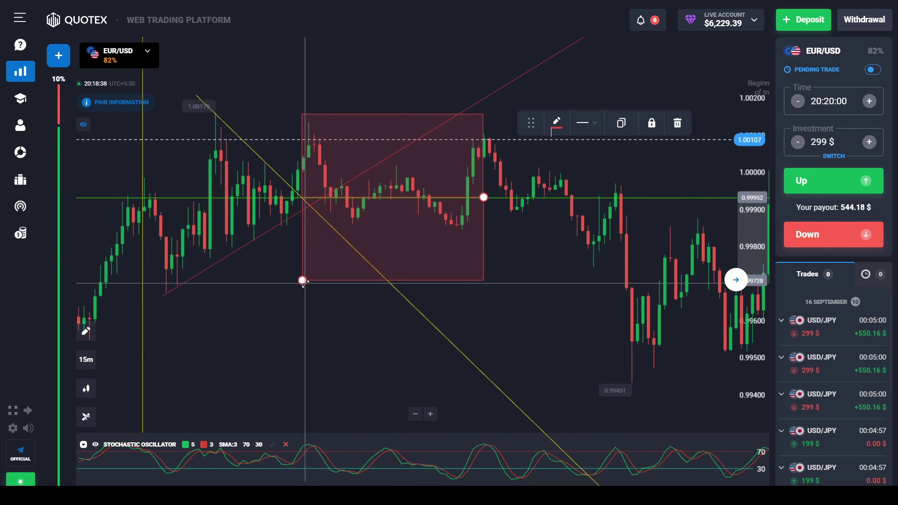
drag(303, 281, 308, 353)
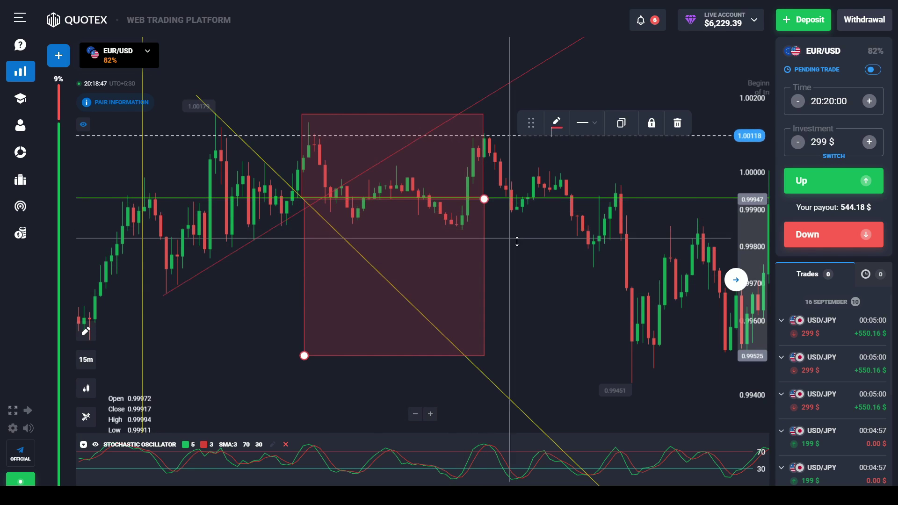
Colour the lower rectangle below the horizontal line green
click(557, 124)
click(575, 159)
click(524, 321)
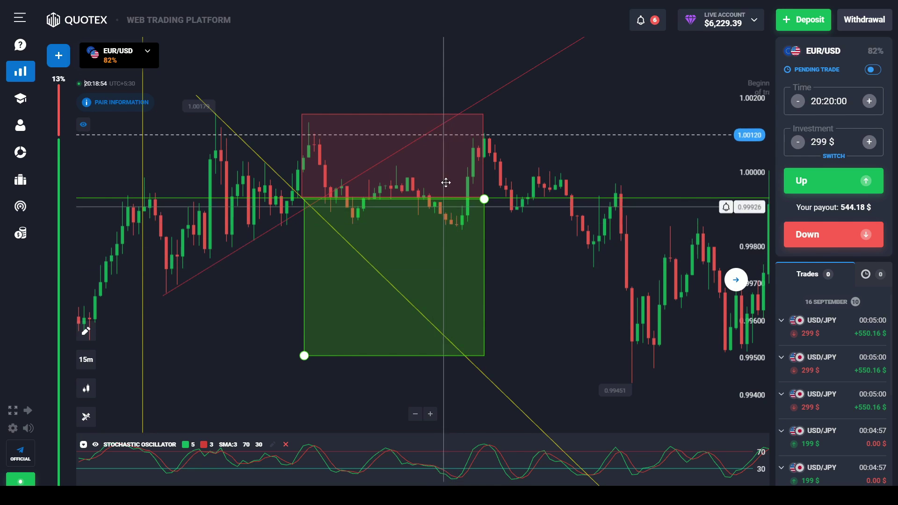
Examine the EUR/USD price movement against the red and green zones, from the ray crossing down to the later lows
click(443, 155)
click(436, 241)
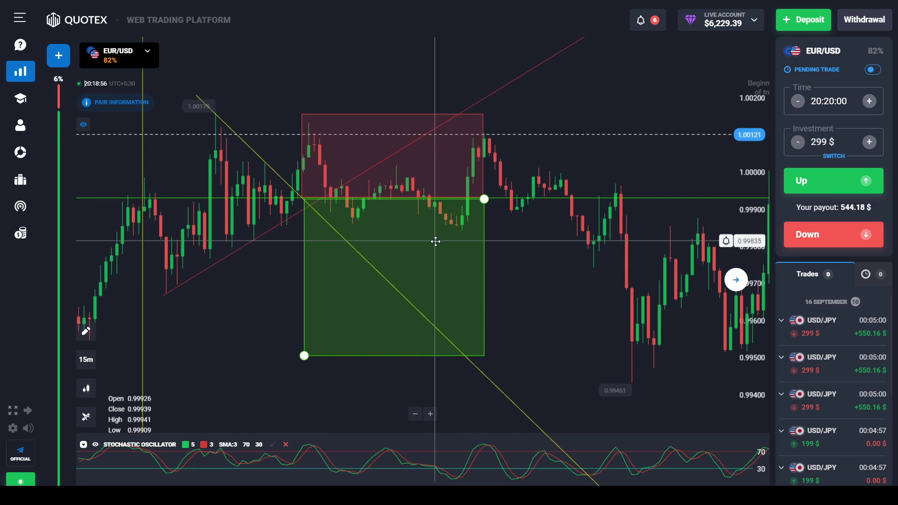
click(497, 171)
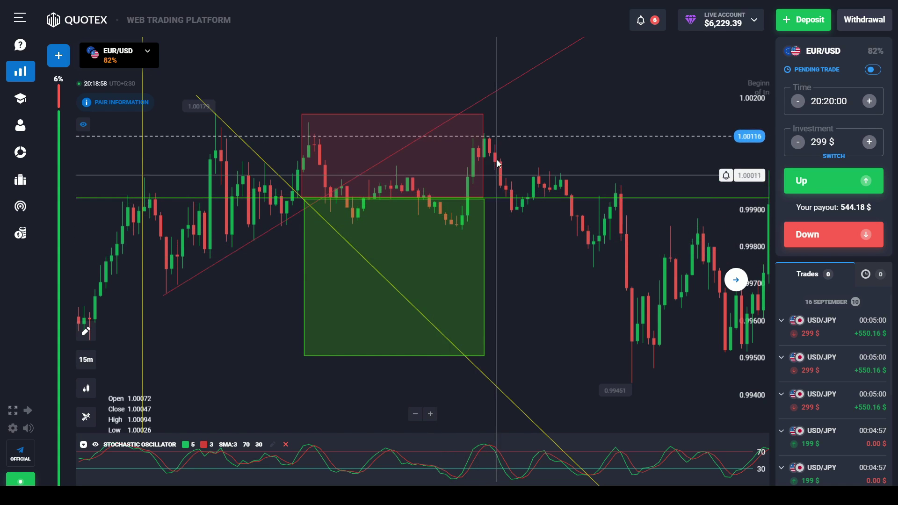
click(736, 280)
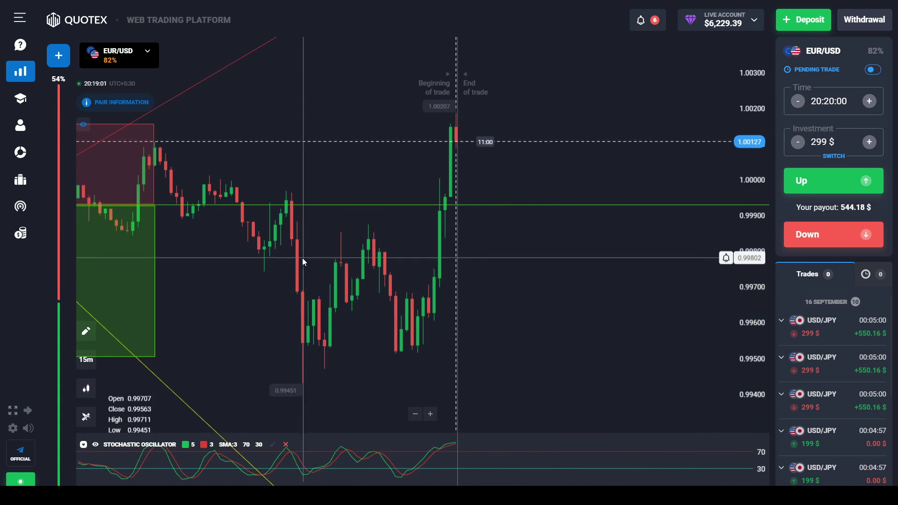
drag(302, 257, 525, 279)
drag(432, 266, 485, 253)
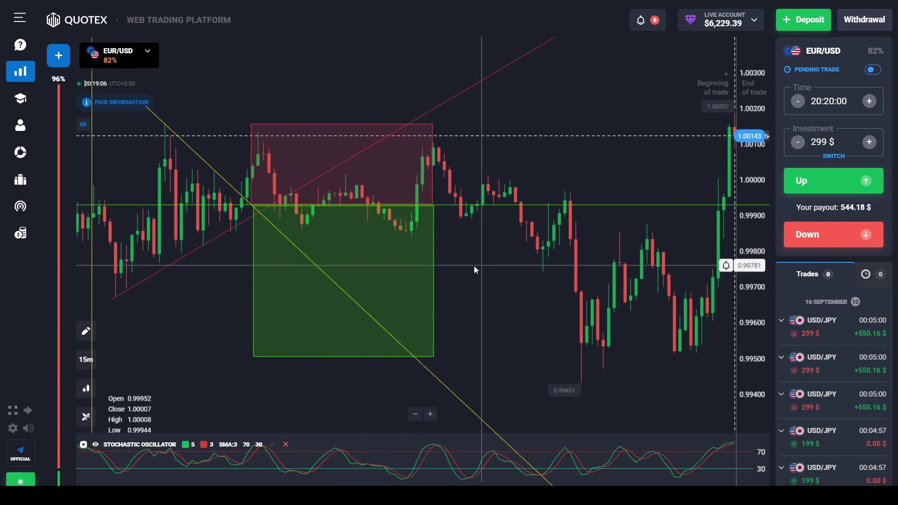
click(403, 247)
click(492, 249)
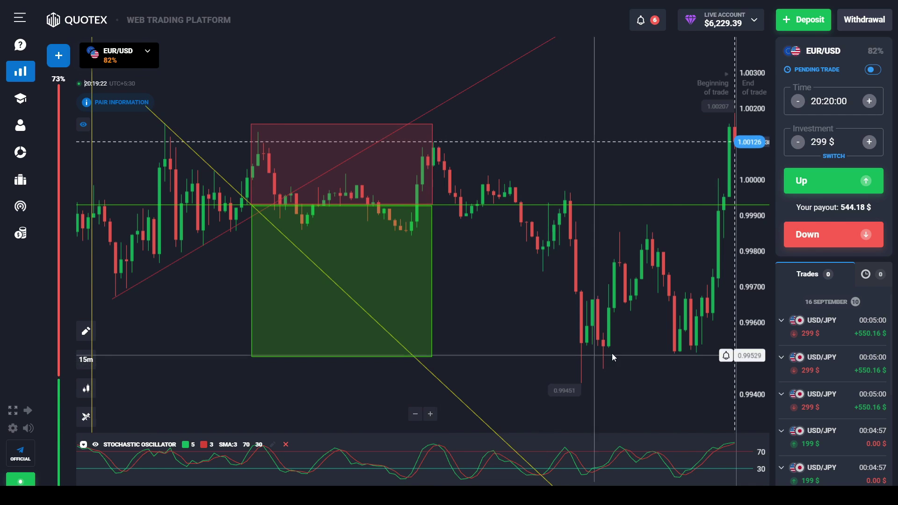
drag(474, 320, 518, 335)
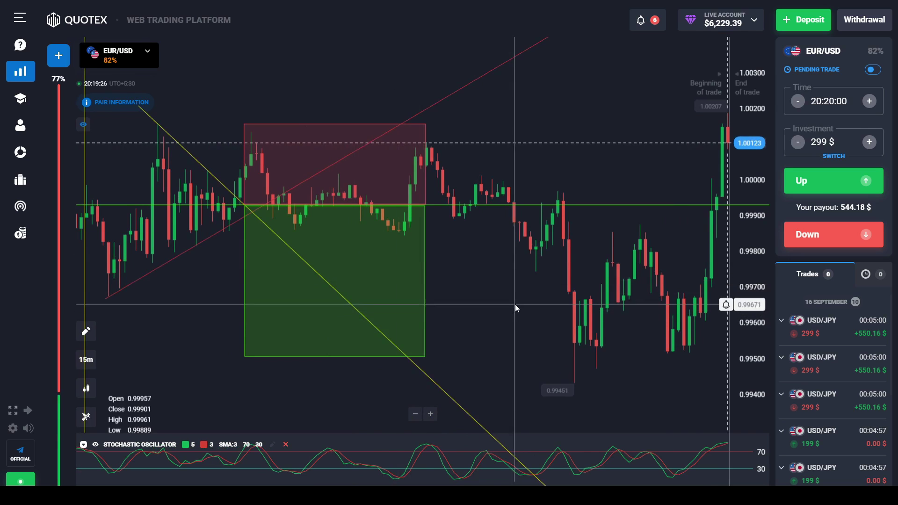
drag(515, 304, 529, 298)
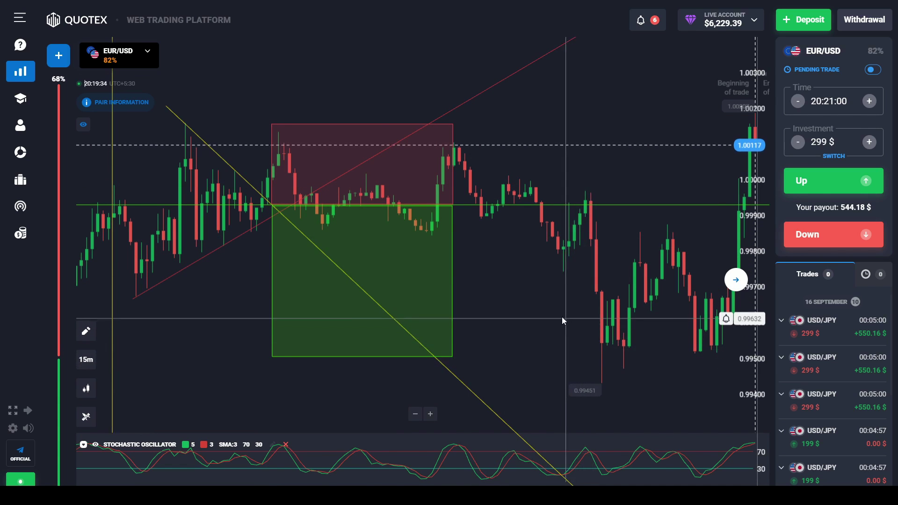
drag(562, 321, 502, 365)
drag(449, 330, 376, 284)
Move the red ray to fall across the recent swing highs from about 1.00009 to 0.99867, and adjust the red rectangle's lower corner to 0.99947
click(91, 335)
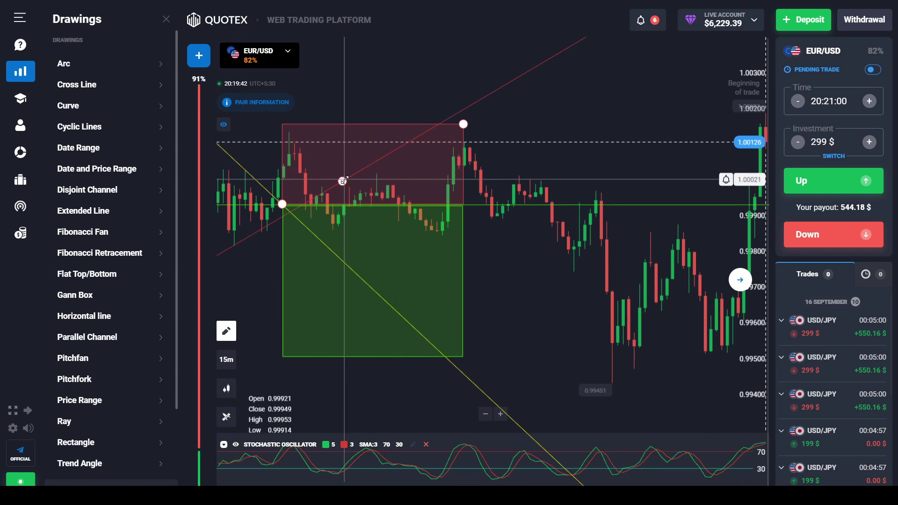
click(166, 20)
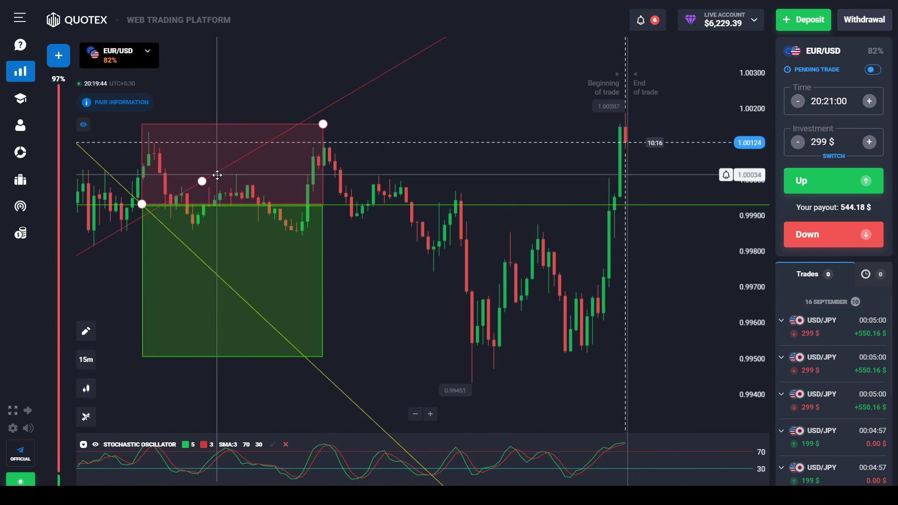
drag(201, 182, 535, 224)
drag(167, 273, 339, 274)
drag(735, 222, 537, 228)
drag(200, 304, 437, 192)
drag(536, 228, 569, 235)
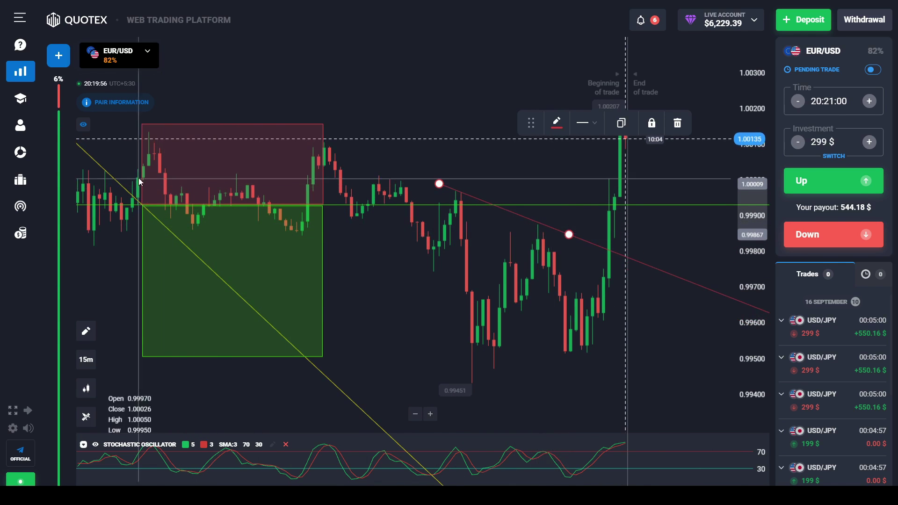
mouse_move(140, 200)
mouse_down()
mouse_move(293, 251)
mouse_move(145, 202)
mouse_up()
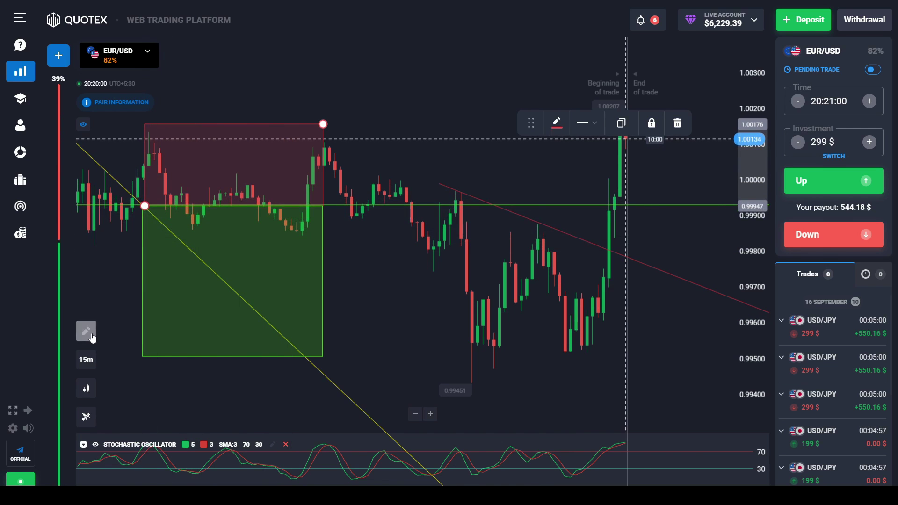
Draw a turquoise ray rising along the recent swing lows from about 0.99436 to 0.99538
click(92, 335)
scroll(73, 343, down, 2)
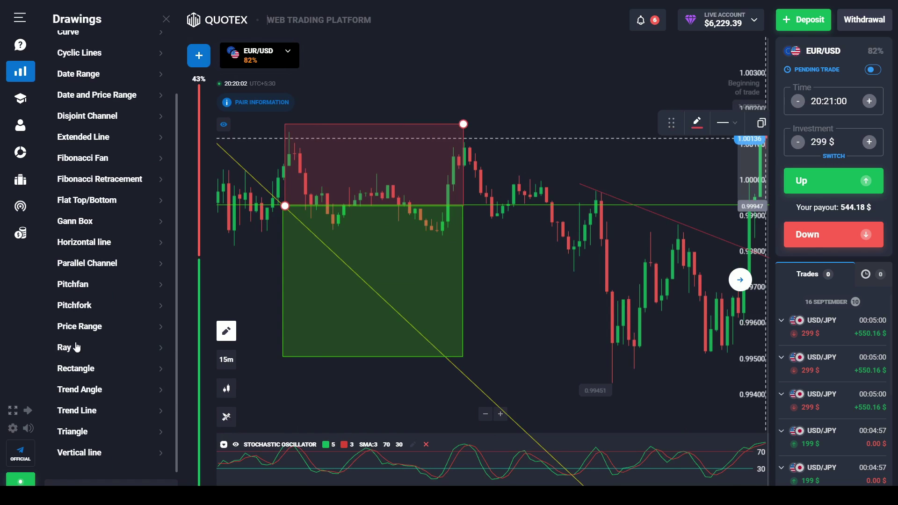
click(167, 18)
click(517, 157)
drag(517, 156, 578, 347)
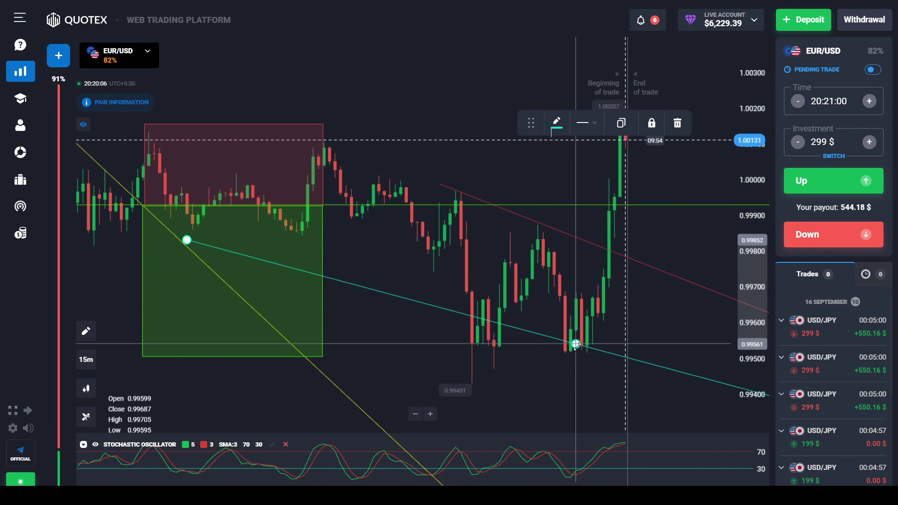
drag(187, 242, 227, 336)
drag(224, 240, 494, 388)
drag(615, 347, 623, 352)
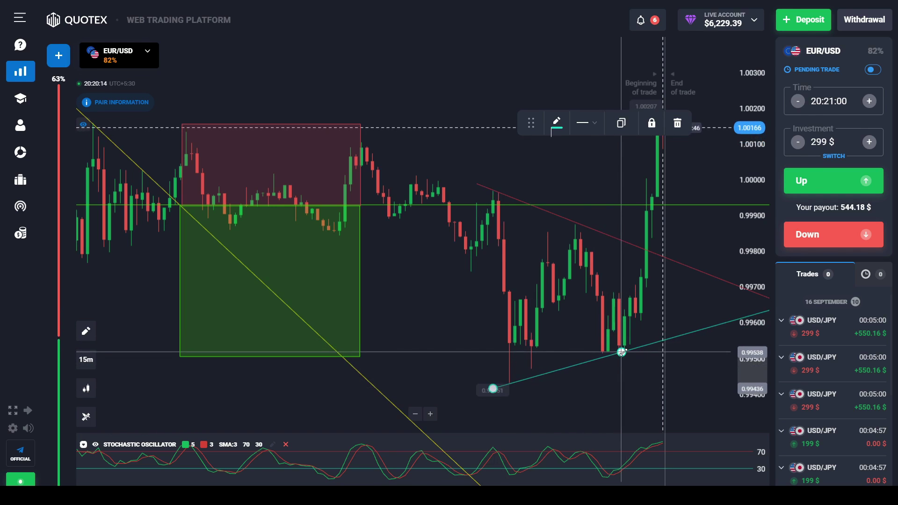
click(448, 321)
Inspect the latest EUR/USD candles where price crosses the falling red ray and the horizontal line
drag(449, 322, 387, 335)
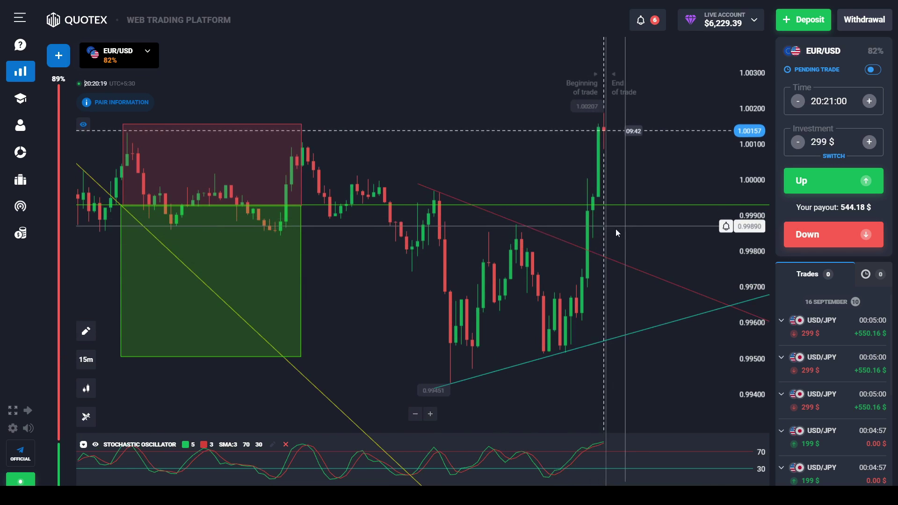
drag(616, 229, 524, 230)
click(502, 248)
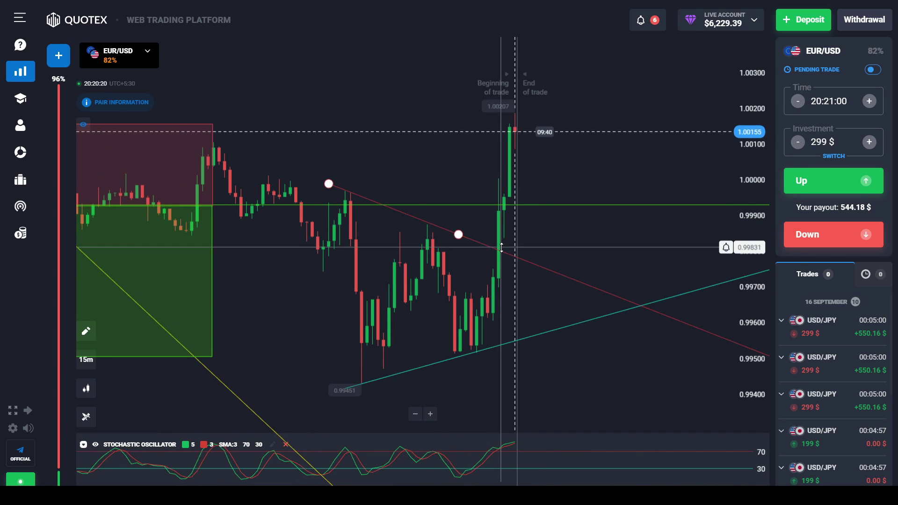
click(521, 205)
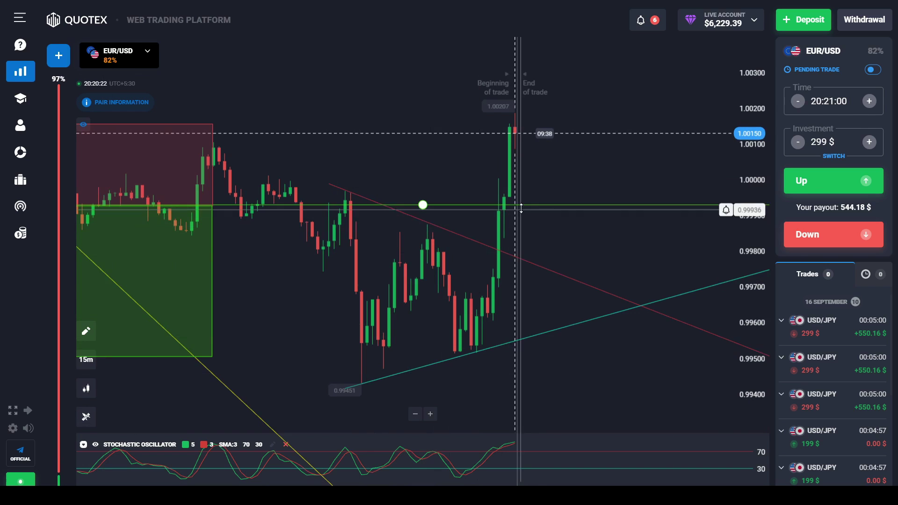
drag(557, 236, 518, 243)
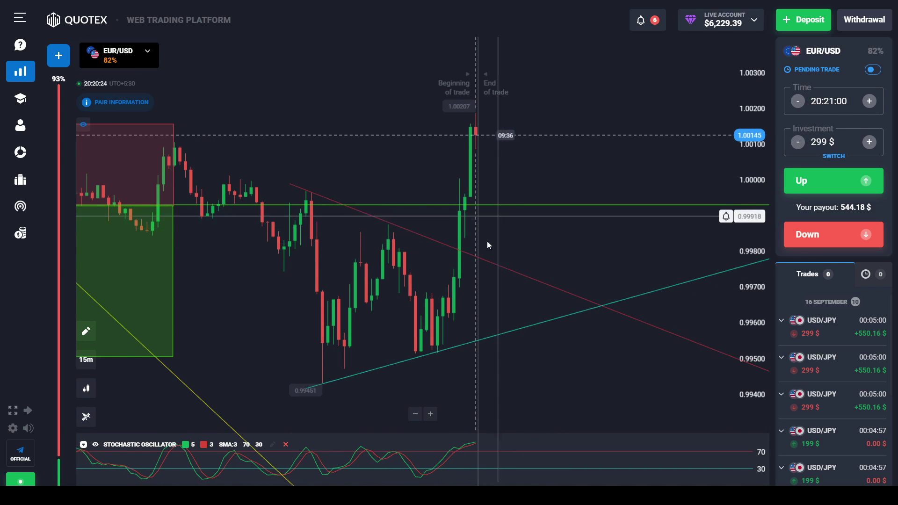
Examine the EUR/USD breakout above the falling red ray and green horizontal line in relation to the earlier price history
click(468, 205)
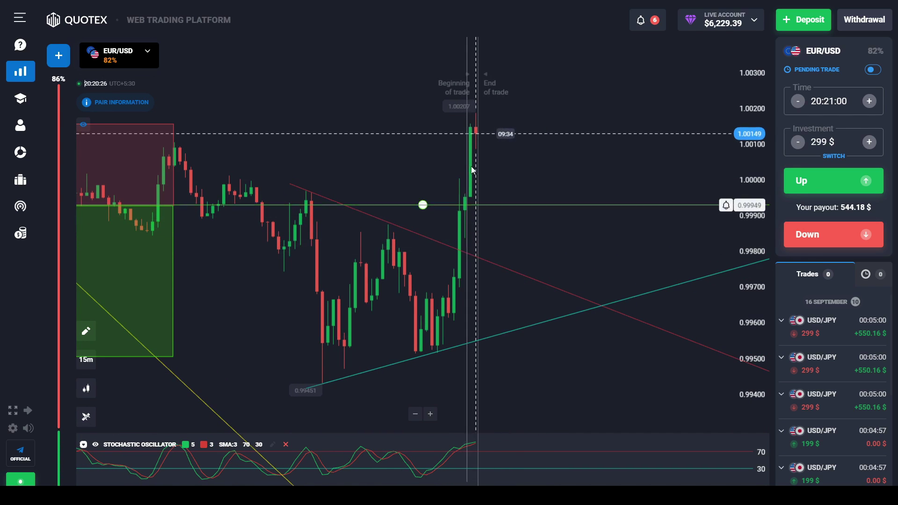
click(485, 122)
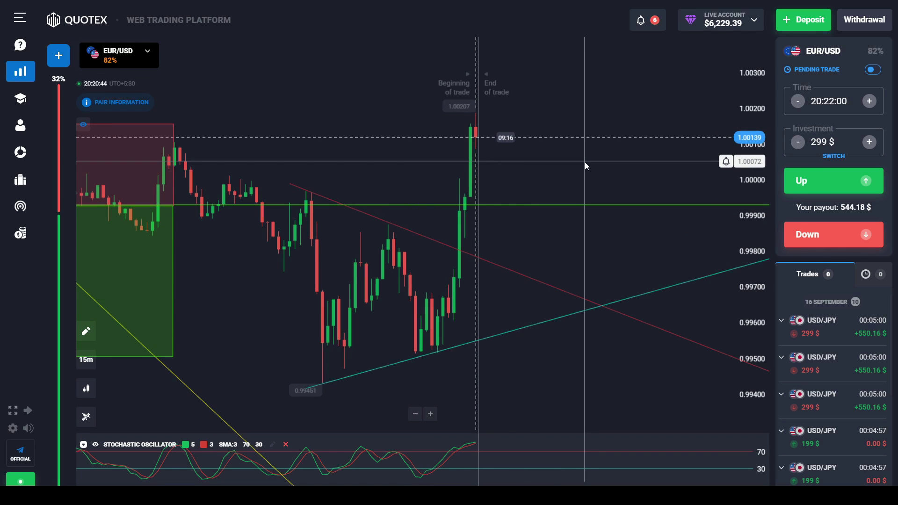
drag(506, 243, 486, 238)
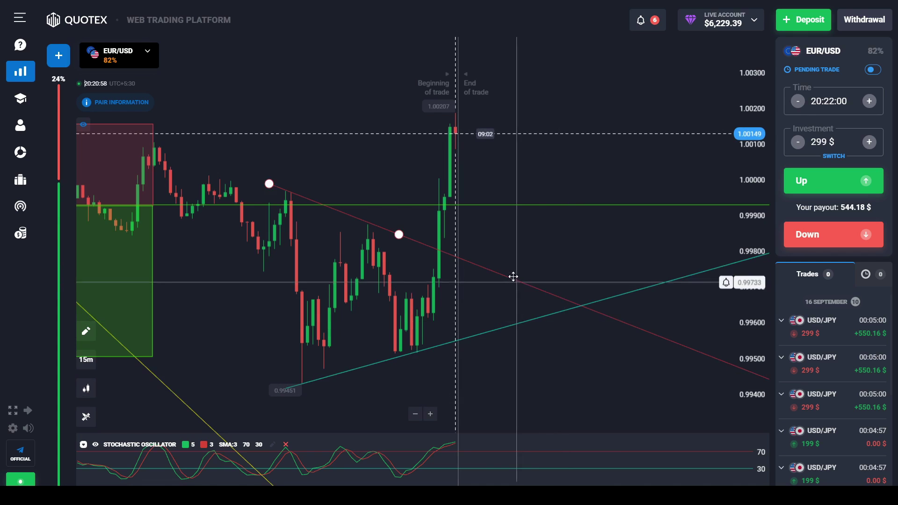
scroll(574, 218, down, 5)
scroll(485, 297, up, 5)
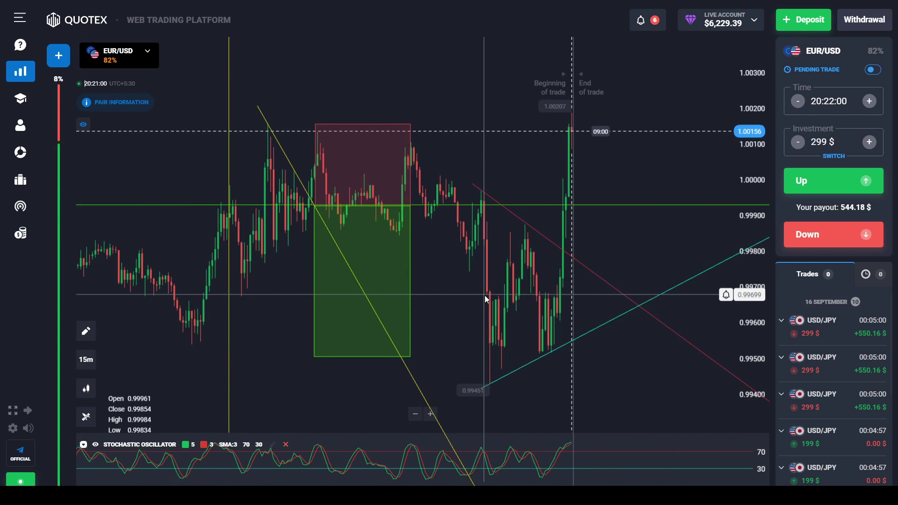
drag(445, 300, 532, 300)
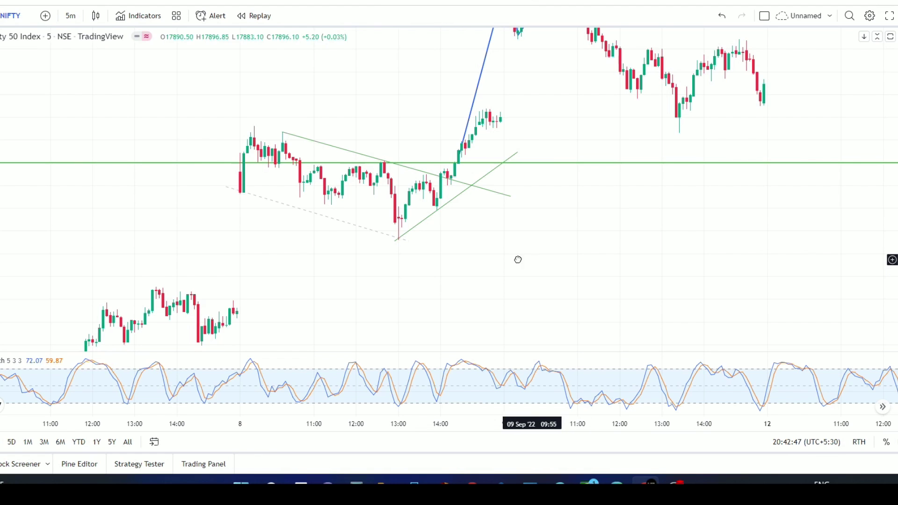
Switch to the 5-minute Nifty 50 chart in TradingView and examine the 8 September triangle breakout and the blue price path
drag(515, 259, 343, 282)
drag(477, 273, 572, 260)
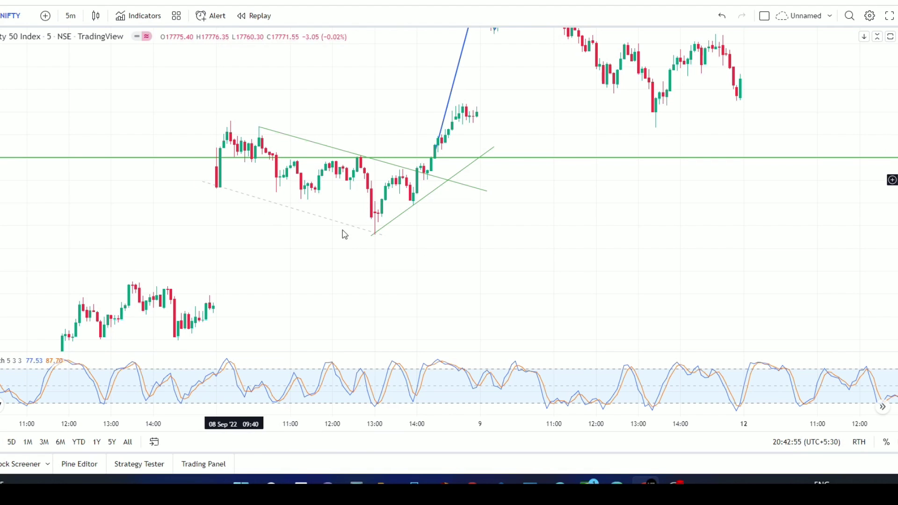
drag(475, 248, 317, 281)
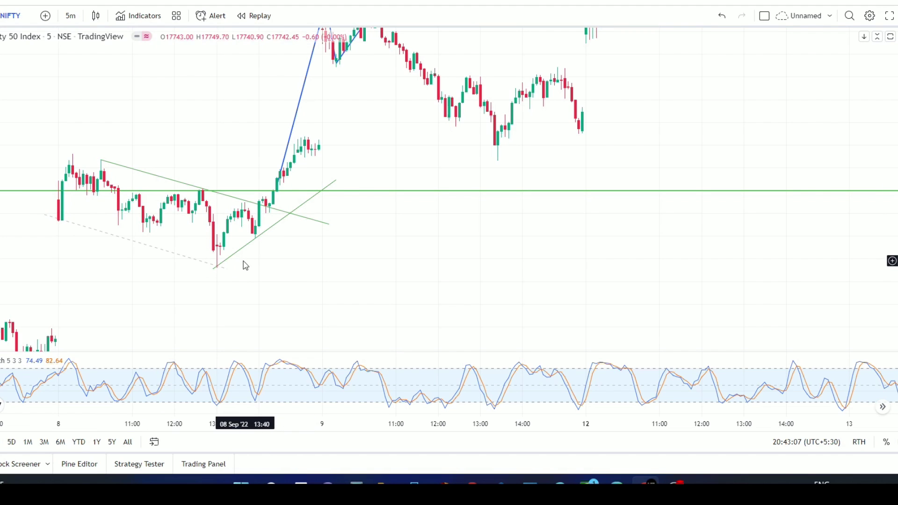
drag(374, 236, 417, 241)
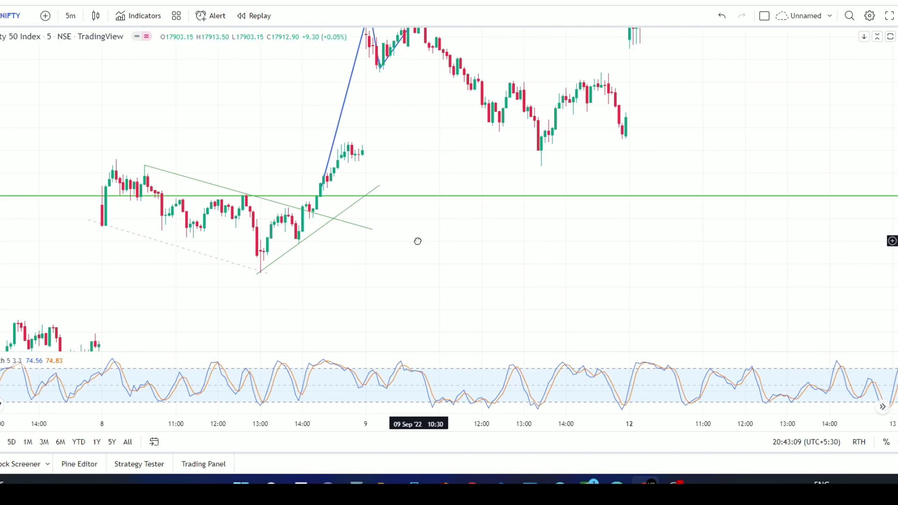
scroll(335, 276, up, 2)
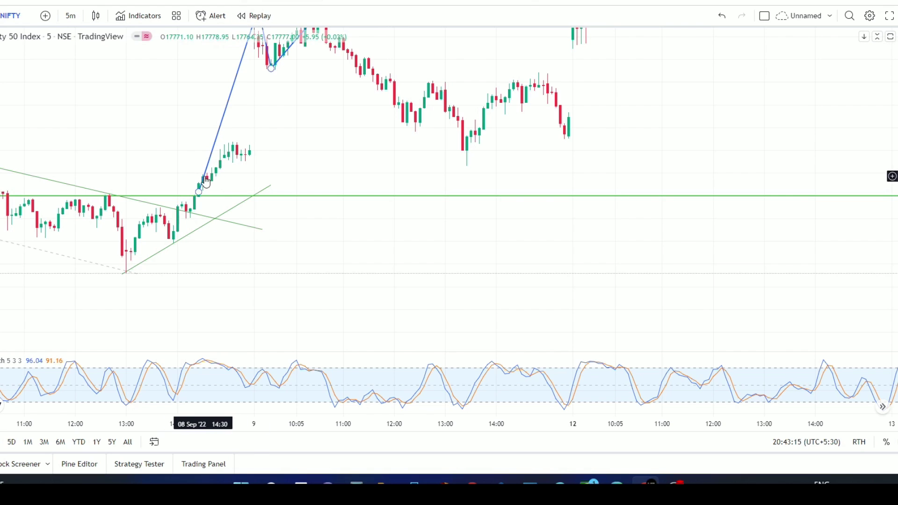
drag(252, 298, 393, 188)
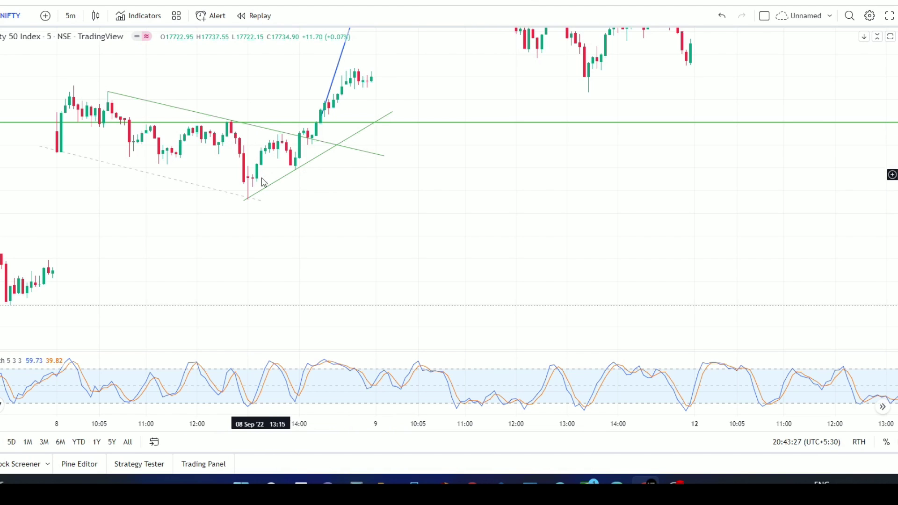
drag(384, 165, 378, 317)
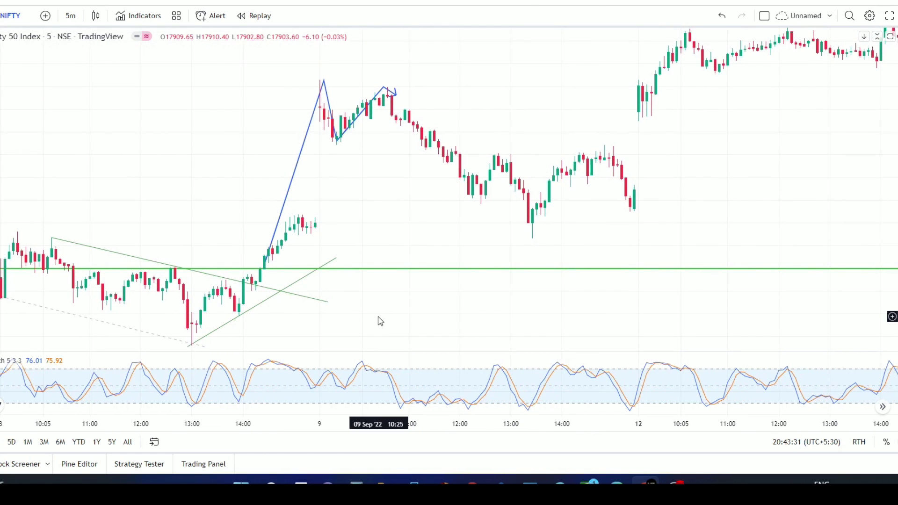
drag(448, 237, 466, 165)
Reposition the green horizontal line at the base of the large 14:00 breakout candle on 8 September, just under the triangle's apex
scroll(215, 258, up, 3)
drag(278, 212, 514, 209)
drag(457, 126, 457, 295)
click(427, 238)
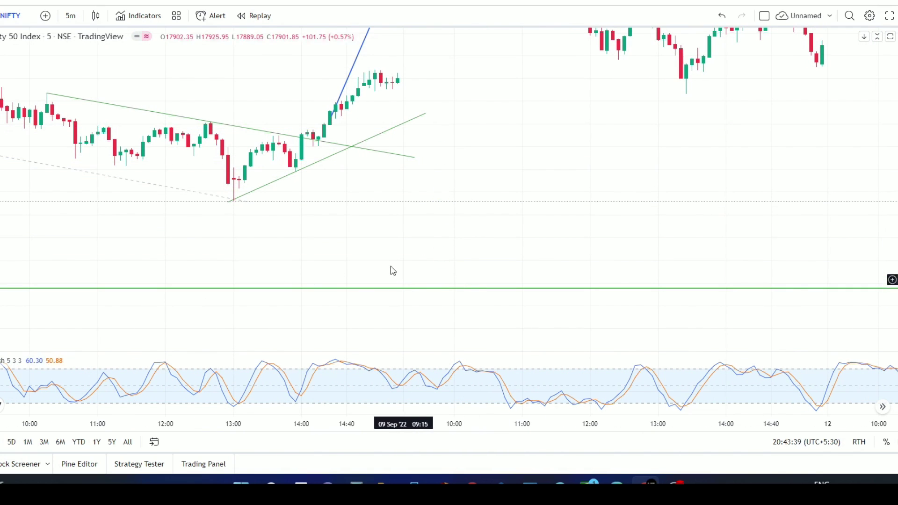
drag(444, 251, 459, 281)
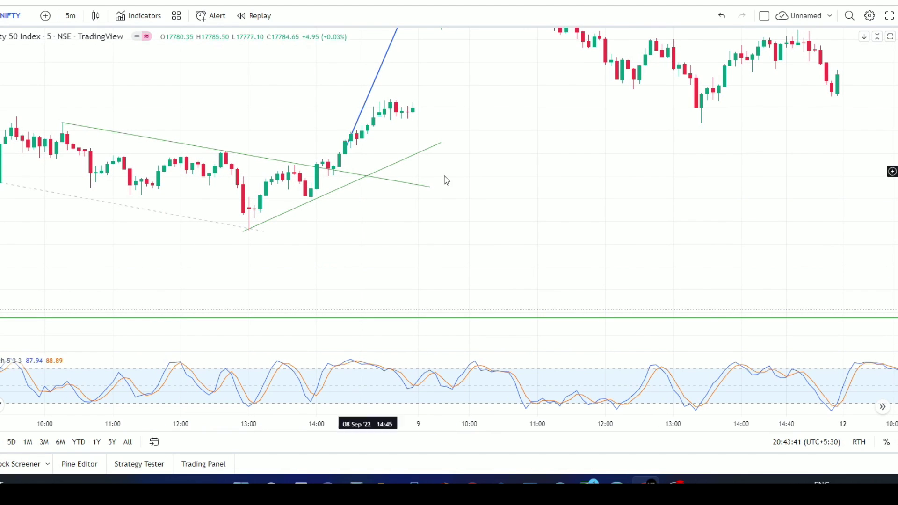
click(439, 319)
drag(441, 318, 464, 187)
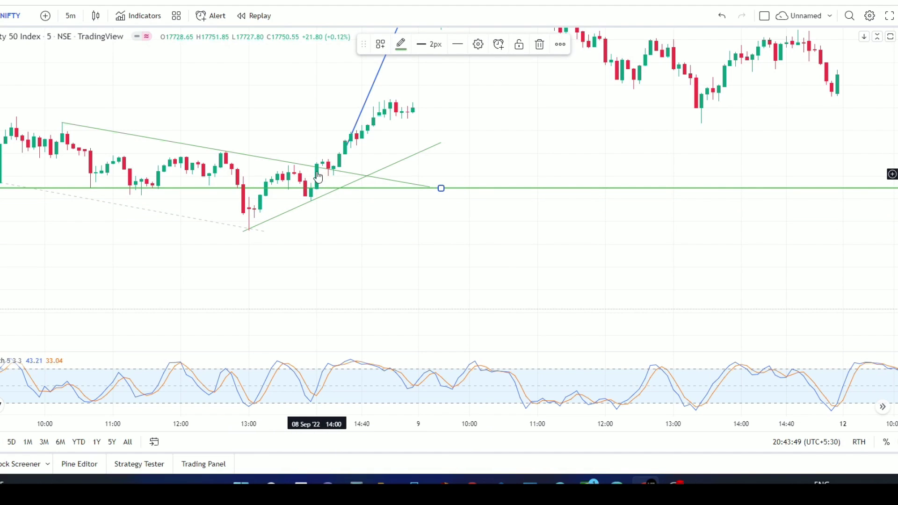
drag(897, 309, 897, 153)
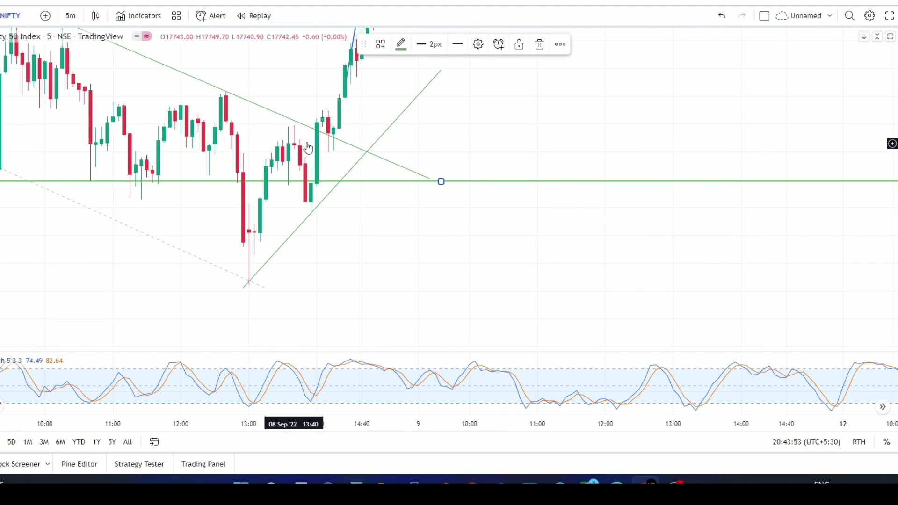
drag(442, 182, 443, 186)
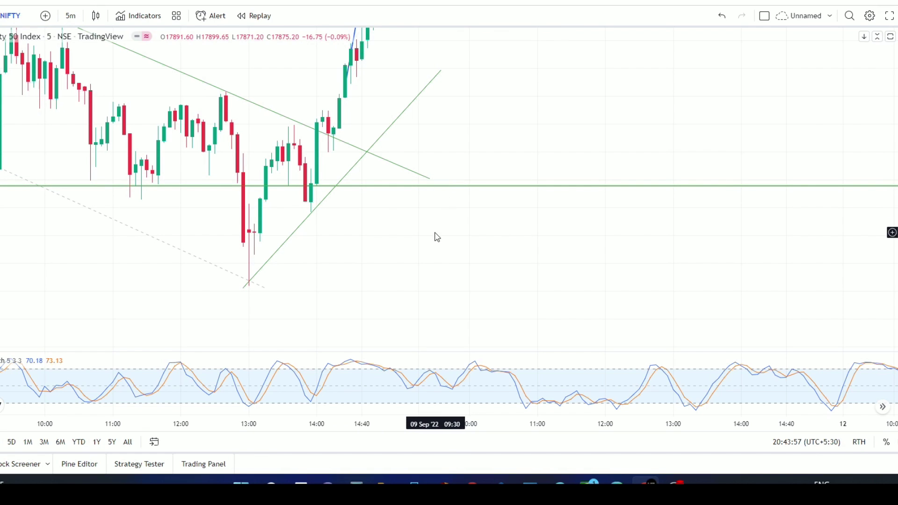
Examine the blue path from the triangle breakout to the 9 September opening peak, its pullback and the lower second high
drag(405, 260, 373, 338)
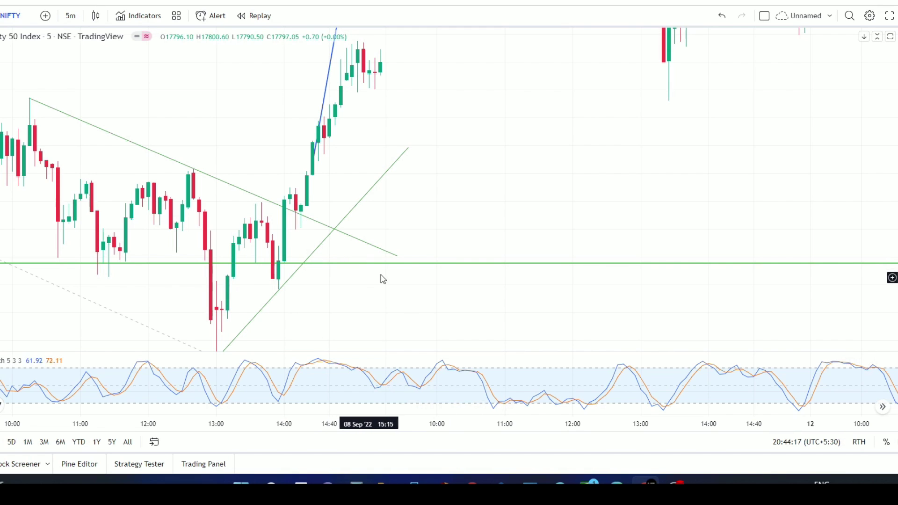
drag(469, 183, 451, 284)
drag(371, 204, 369, 318)
drag(378, 239, 362, 352)
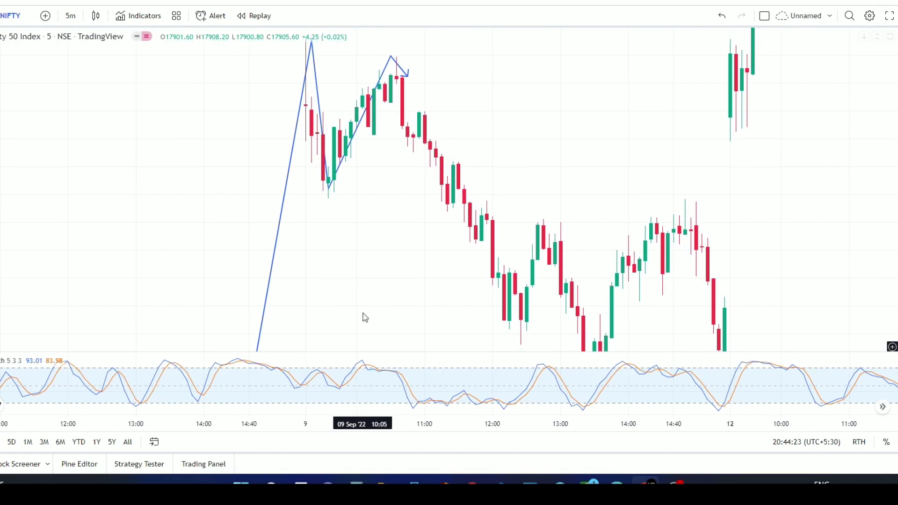
drag(402, 275, 413, 326)
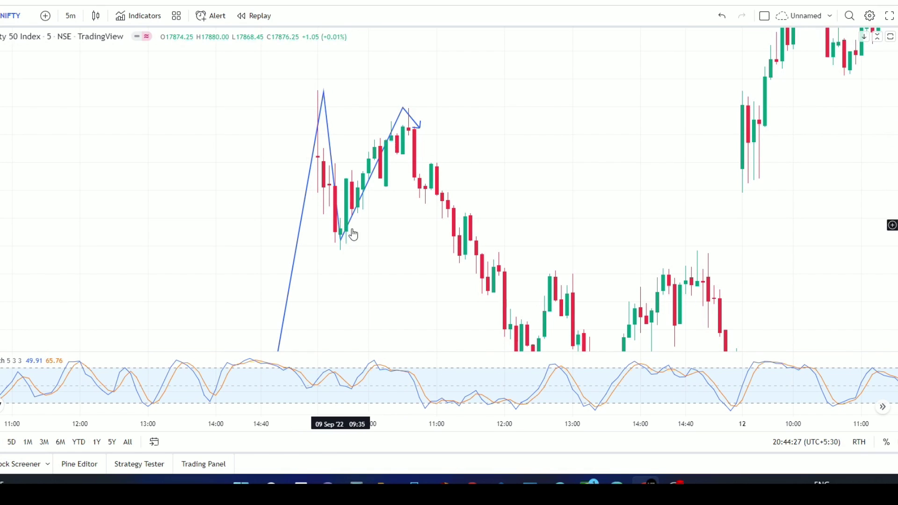
drag(430, 228, 450, 215)
drag(417, 280, 413, 300)
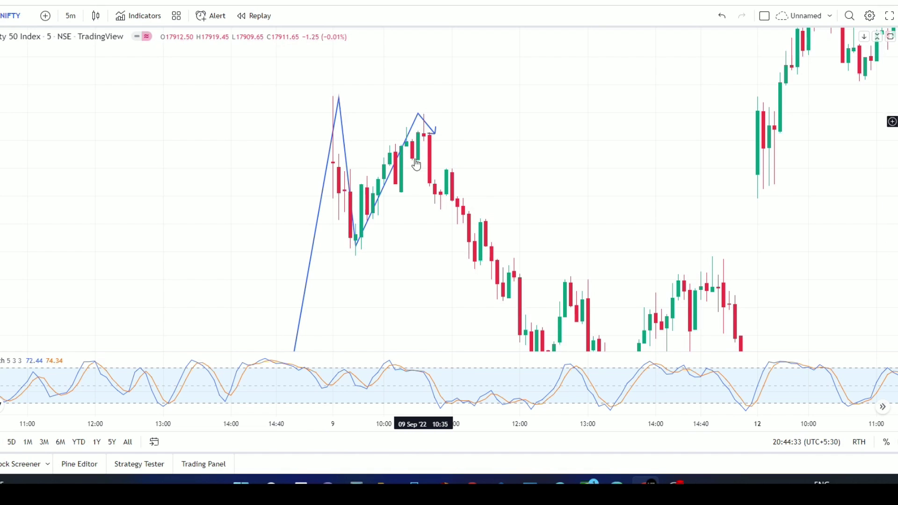
drag(408, 257, 497, 144)
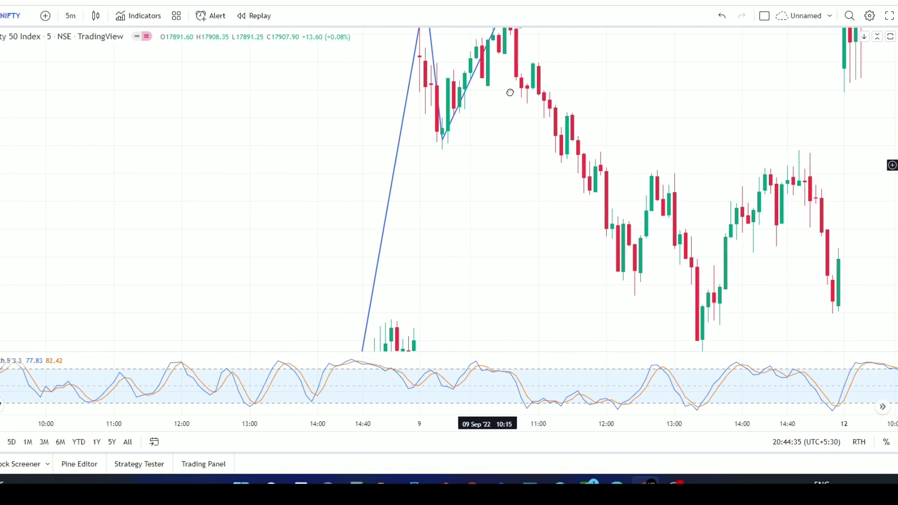
drag(510, 93, 535, 19)
drag(896, 192, 896, 254)
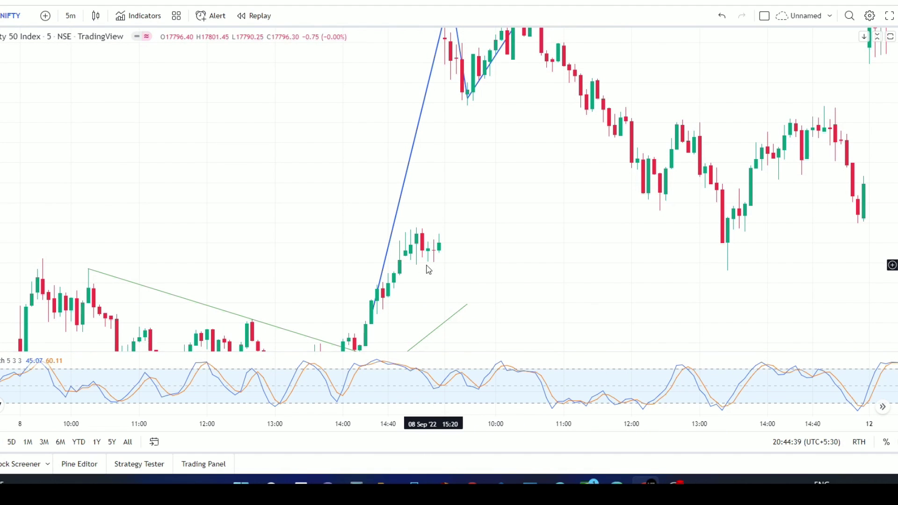
Compare the 8 September breakout and closing candles with the 9 September gap-up, opening peak and subsequent decline
drag(394, 262, 392, 204)
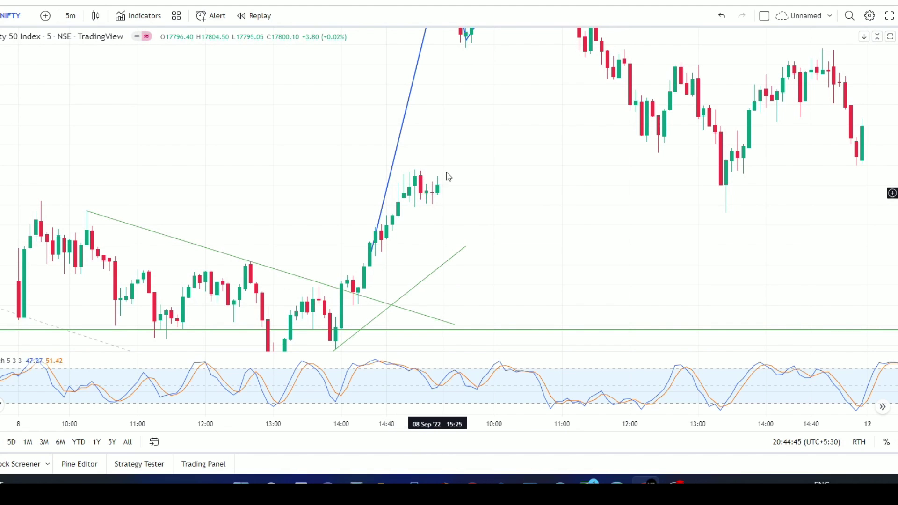
drag(453, 189, 362, 159)
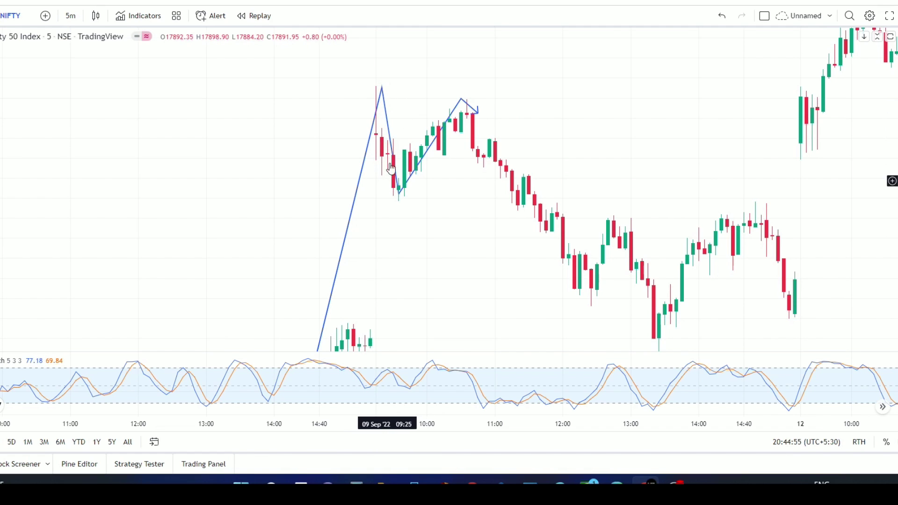
drag(431, 256, 354, 304)
drag(519, 168, 475, 255)
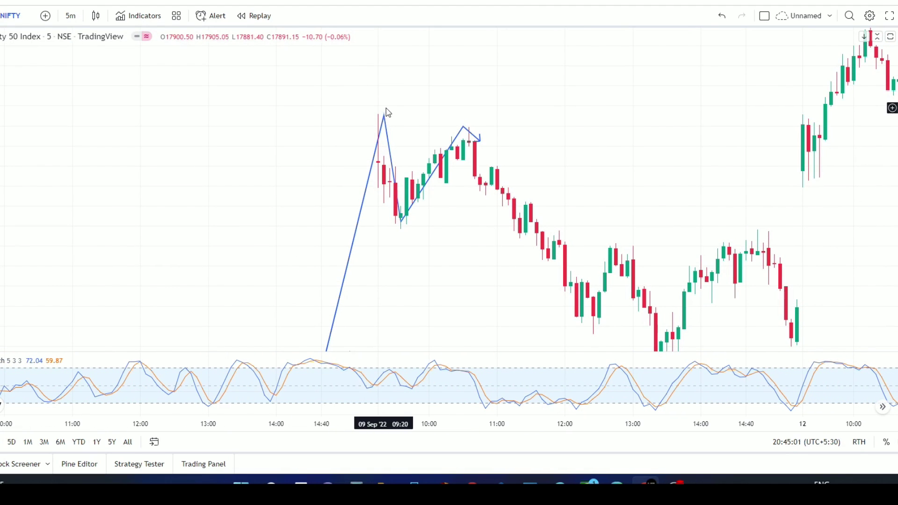
drag(486, 225, 507, 134)
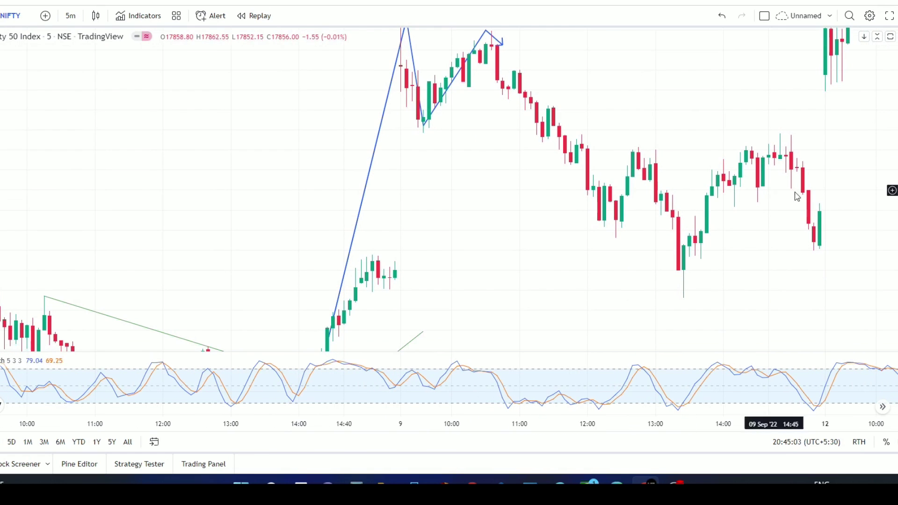
drag(895, 159, 894, 208)
drag(655, 238, 685, 66)
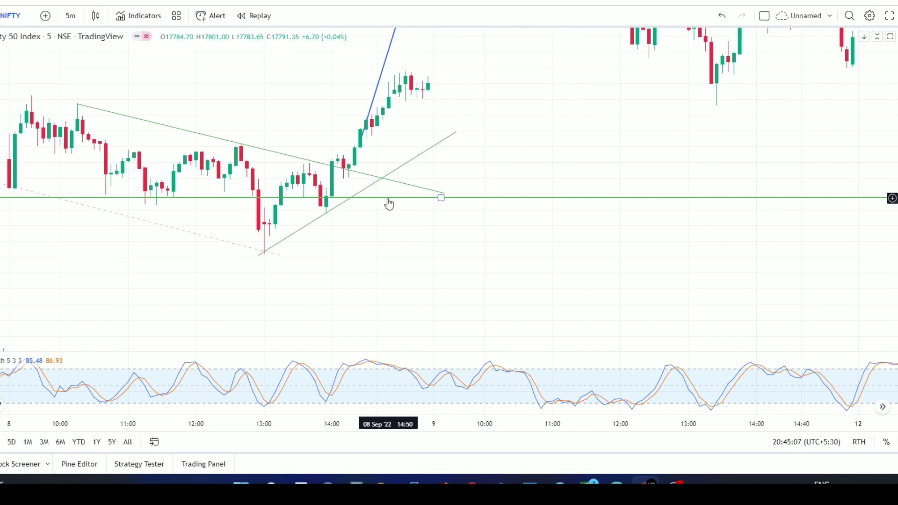
drag(507, 122, 420, 357)
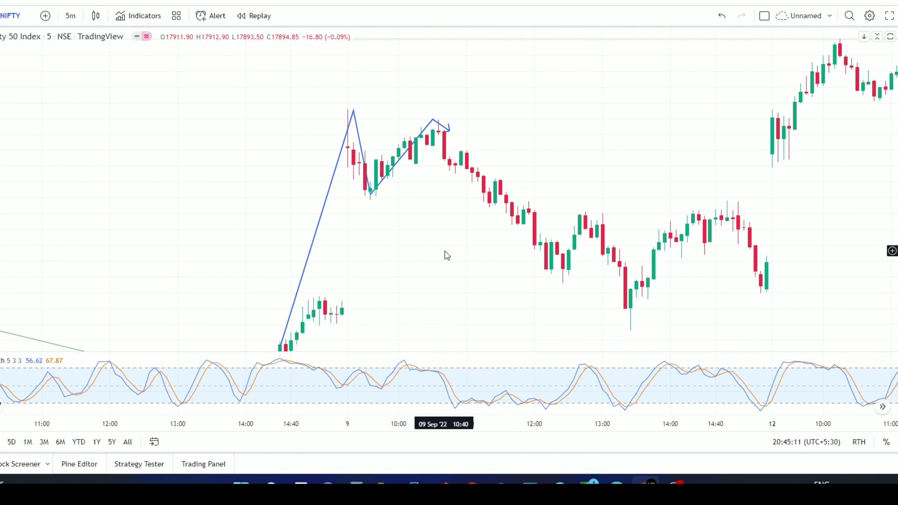
scroll(445, 254, down, 2)
drag(469, 143, 481, 114)
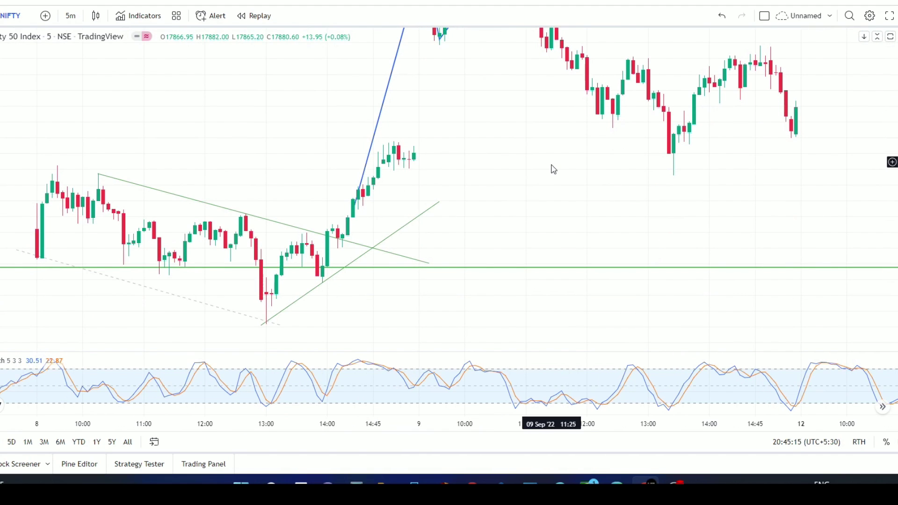
Draw a Fibonacci retracement from the base of the 8 September 14:00 breakout candle up to the 9 September opening peak
drag(552, 165, 552, 206)
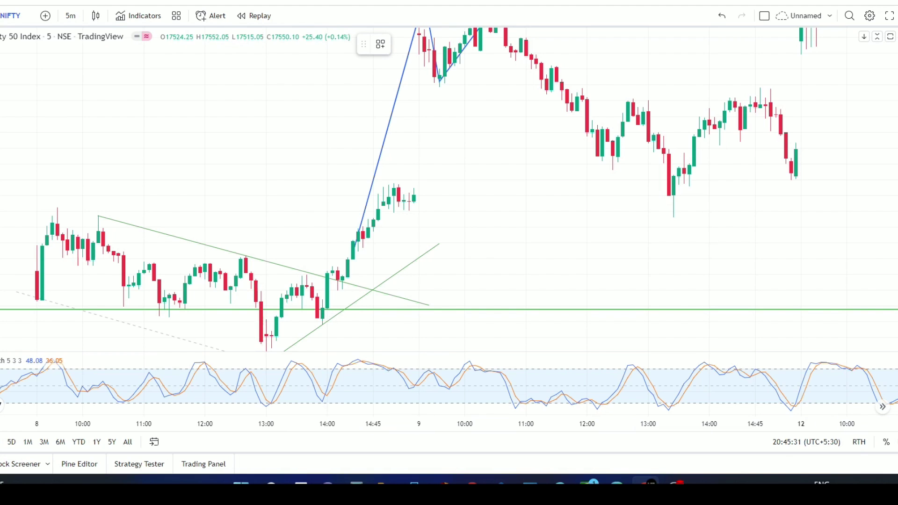
drag(896, 187, 896, 236)
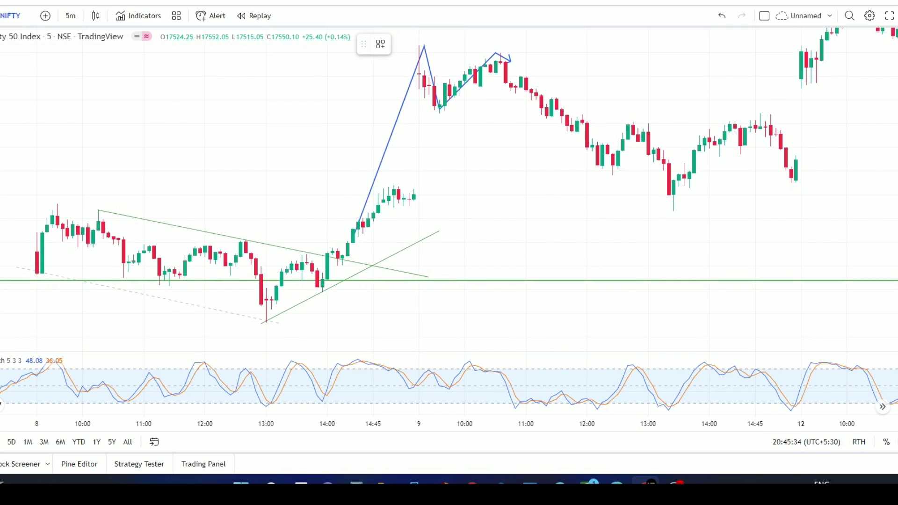
click(329, 281)
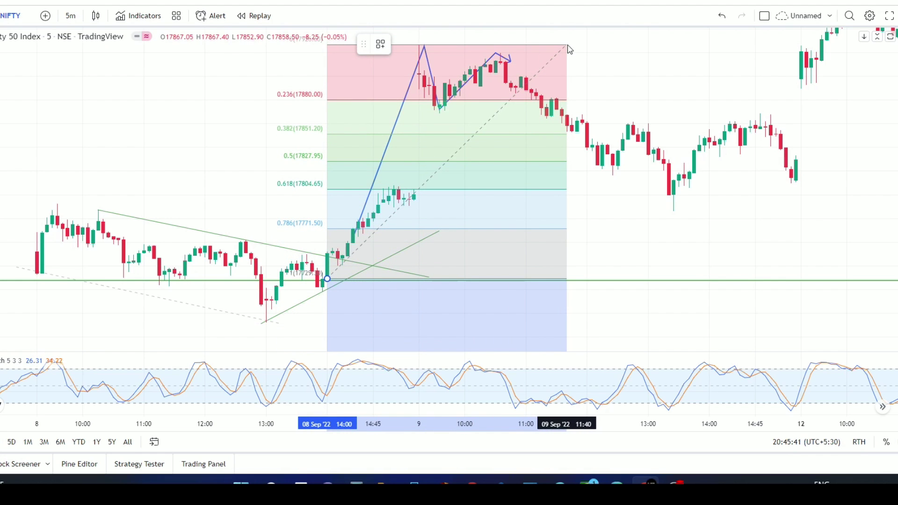
click(628, 46)
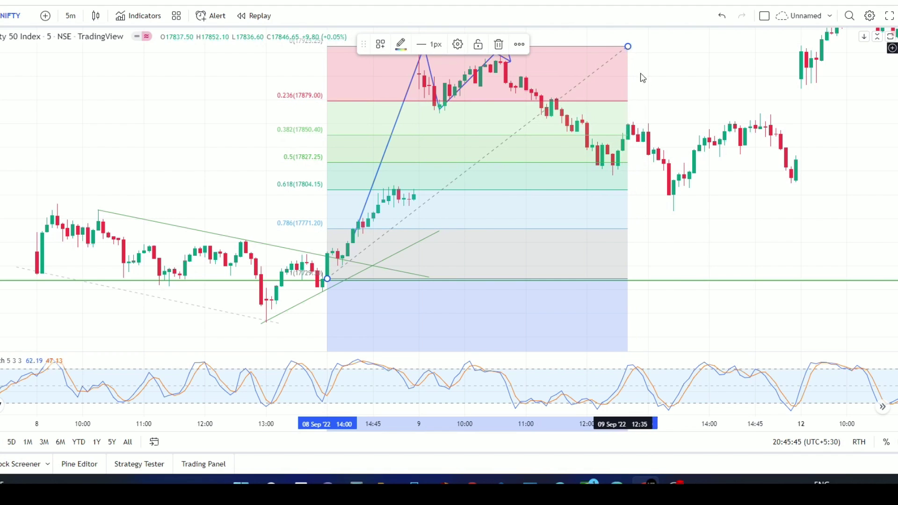
click(681, 94)
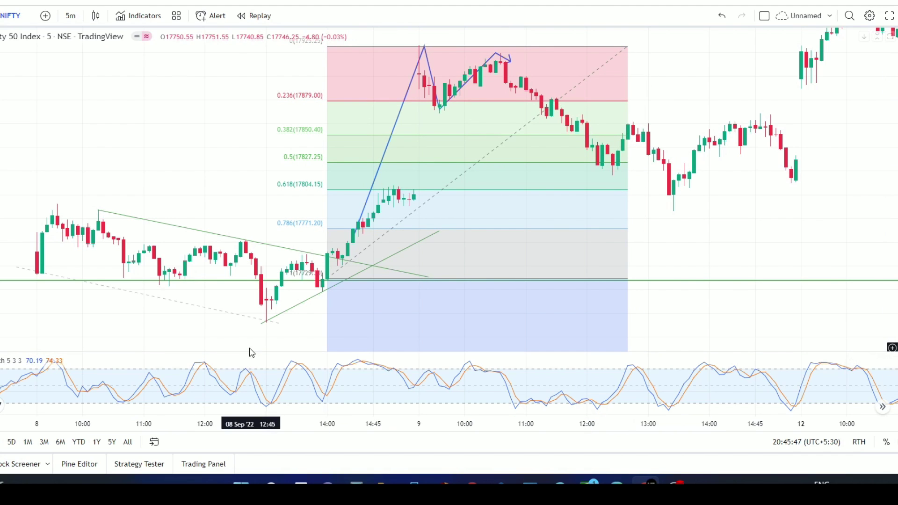
scroll(296, 261, up, 3)
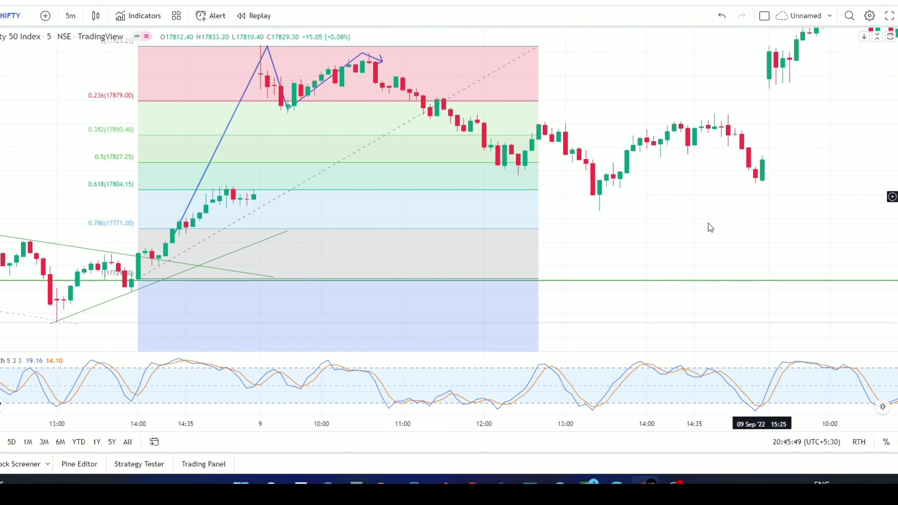
Move the green horizontal line up onto the 0.618 Fibonacci level at 17804.15
drag(732, 220, 796, 214)
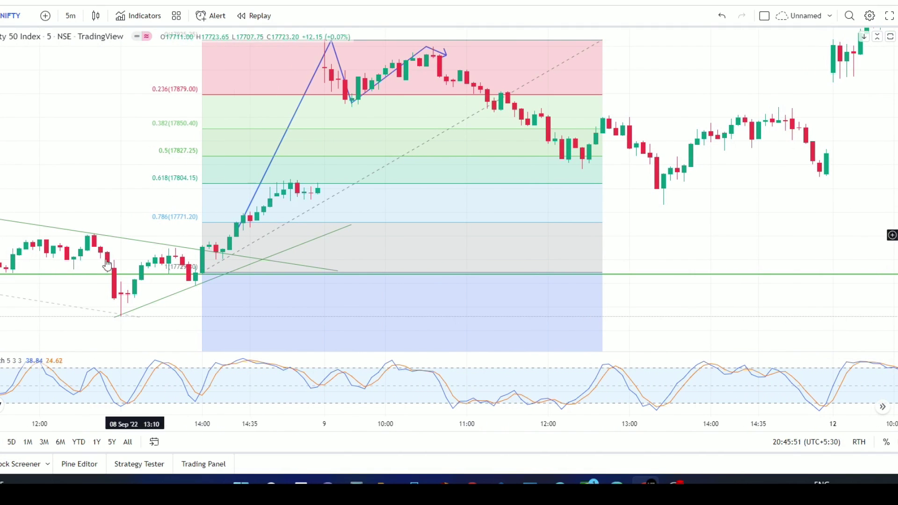
click(82, 280)
drag(82, 280, 107, 183)
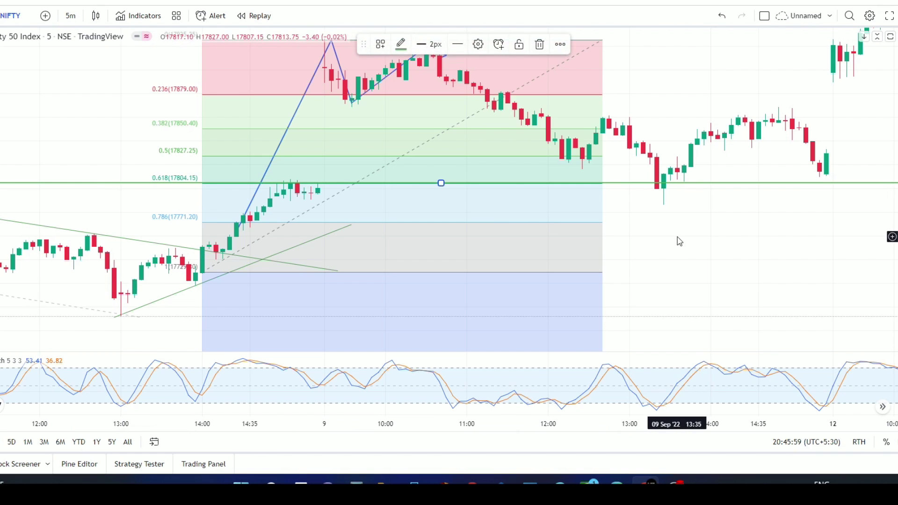
click(662, 194)
Place a long position at the 9 September 13:20 candle on the 0.618 line, with its stop 117.05 points lower, just under the triangle's low
scroll(698, 272, down, 2)
drag(699, 272, 486, 200)
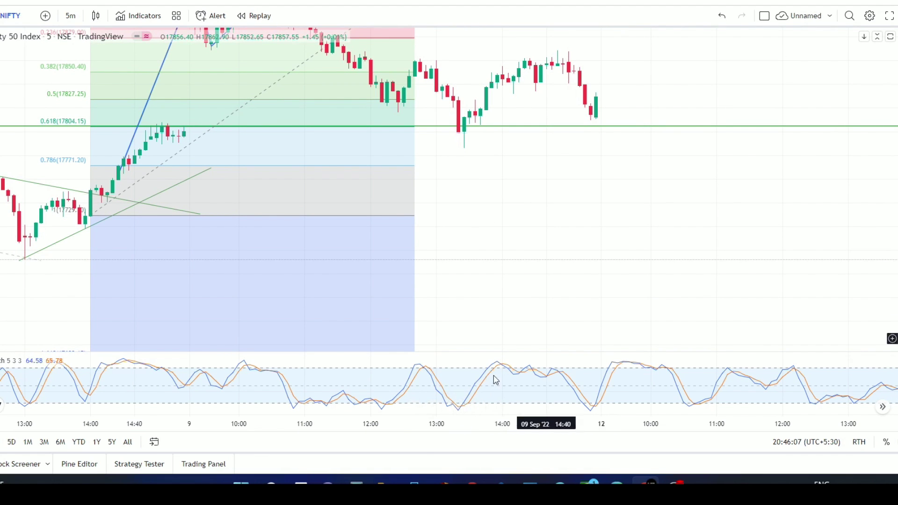
mouse_move(582, 220)
mouse_down()
mouse_move(578, 315)
mouse_move(580, 231)
mouse_up()
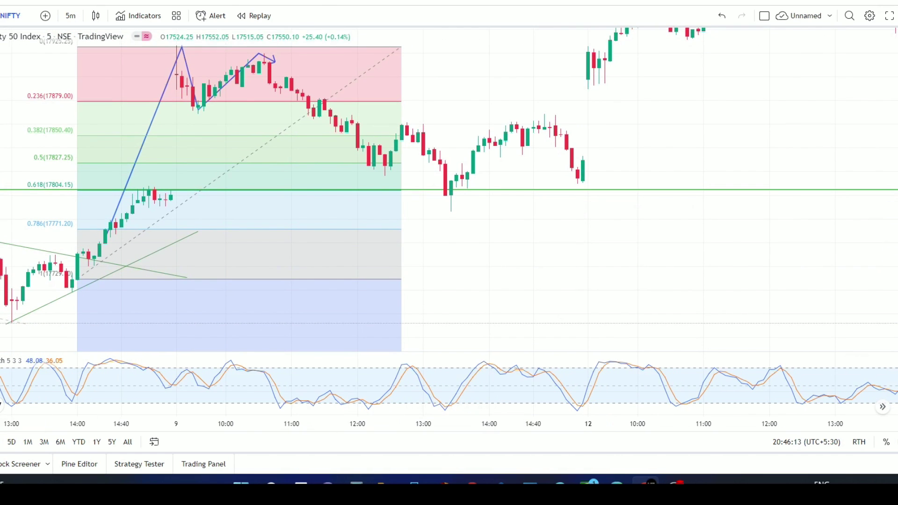
click(1, 142)
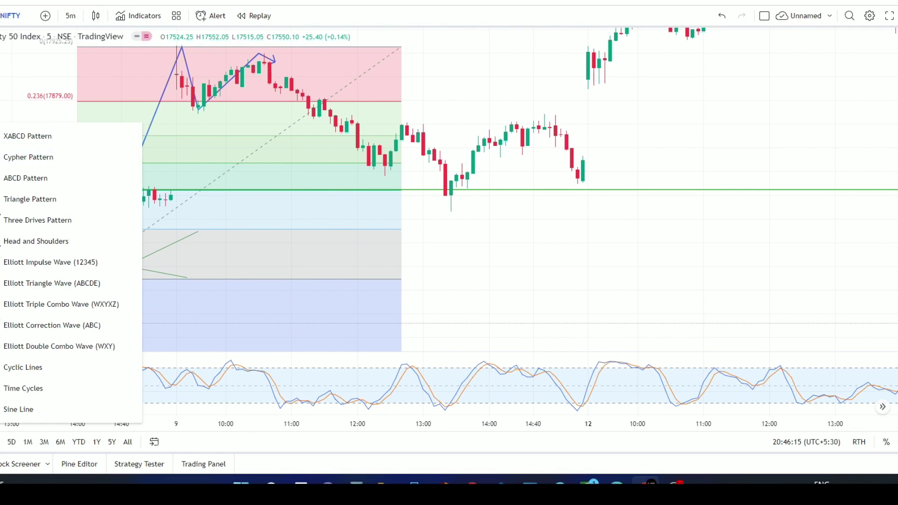
click(1, 164)
click(14, 159)
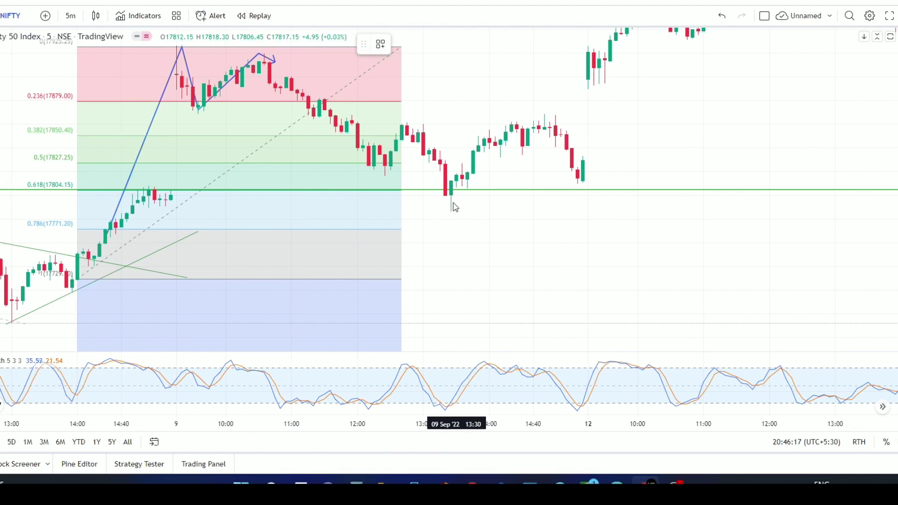
click(446, 190)
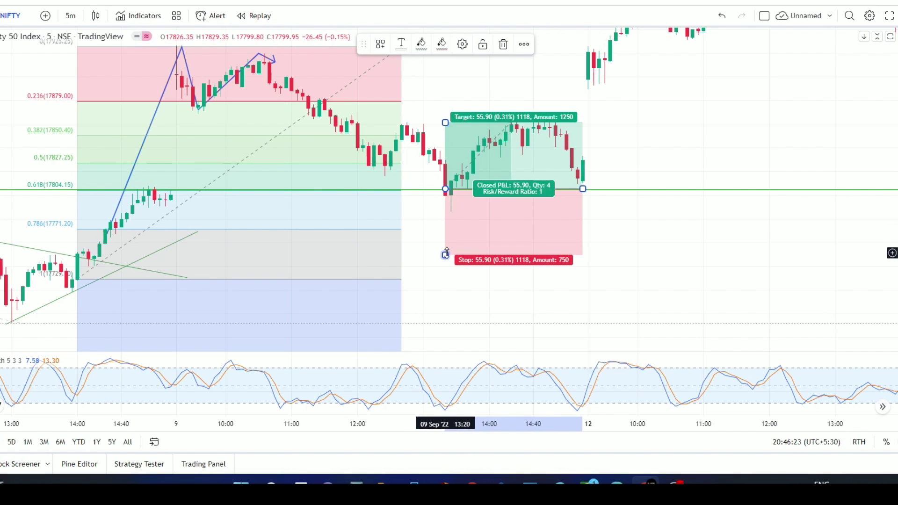
drag(434, 254, 17, 328)
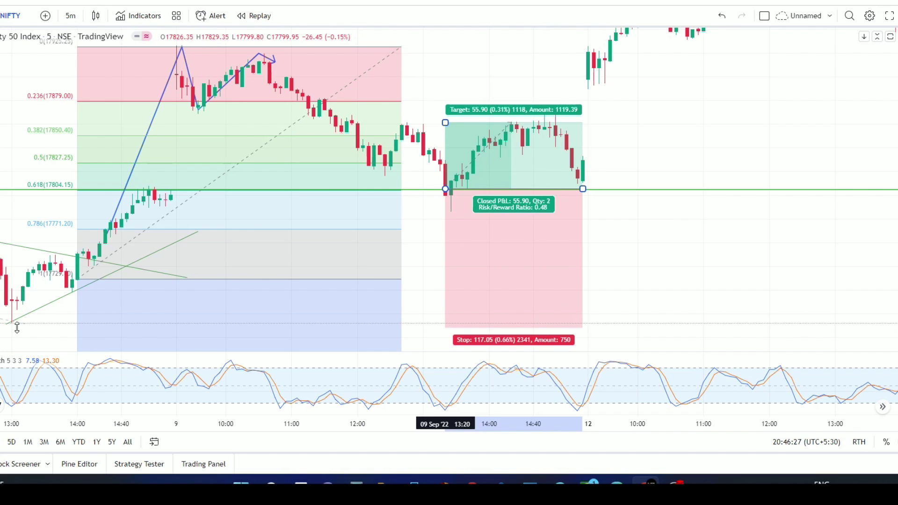
click(649, 260)
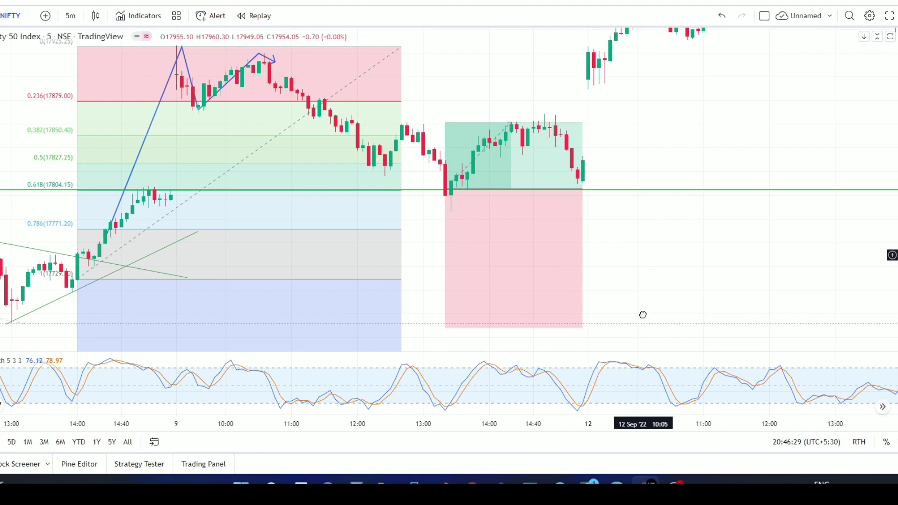
Raise the long position's target to about 240 points above the entry, near the 13 September opening candles
drag(643, 315, 626, 337)
click(567, 227)
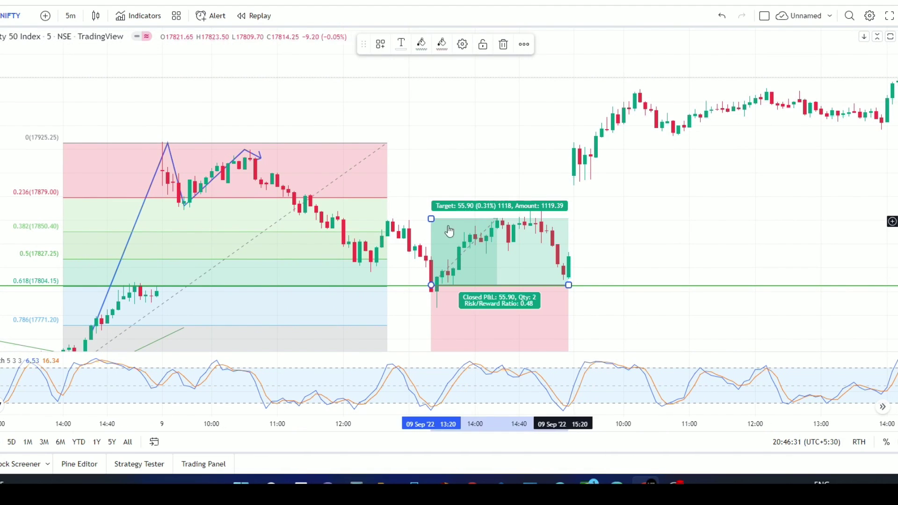
drag(431, 219, 571, 69)
drag(516, 168, 504, 214)
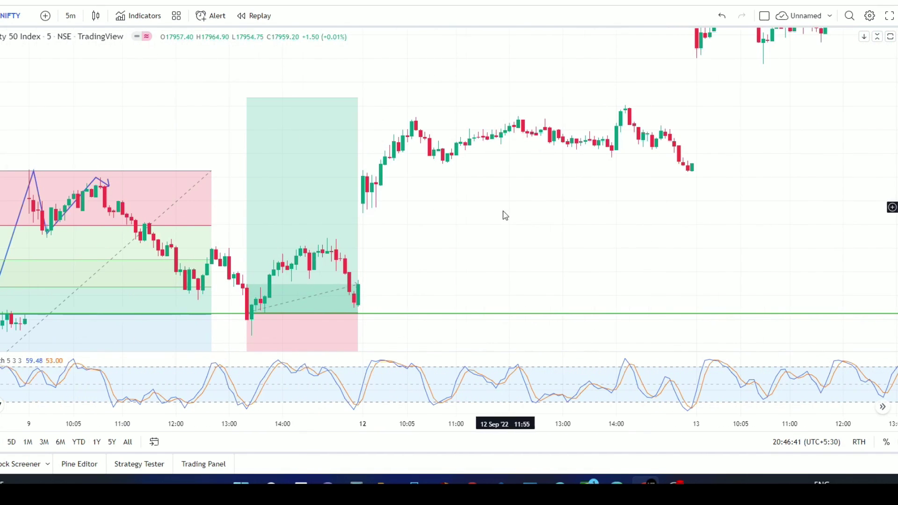
click(355, 100)
drag(247, 98, 245, 45)
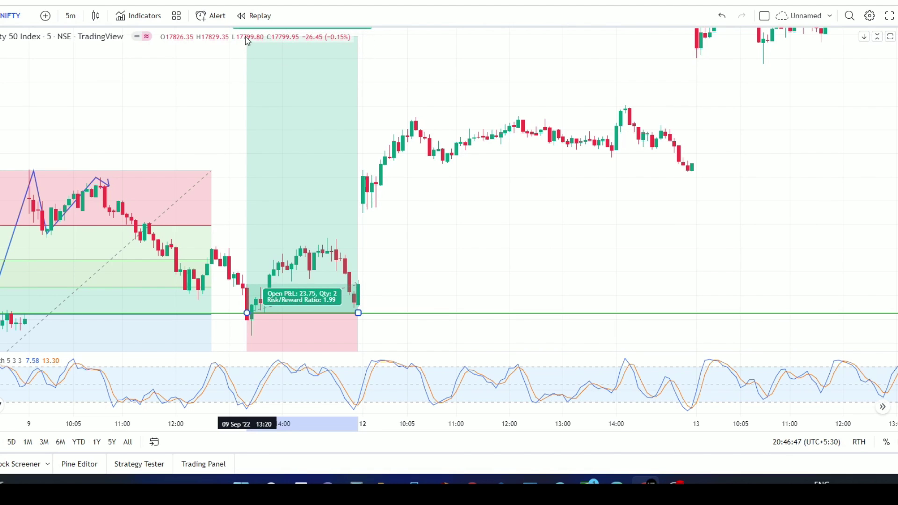
drag(552, 202, 543, 289)
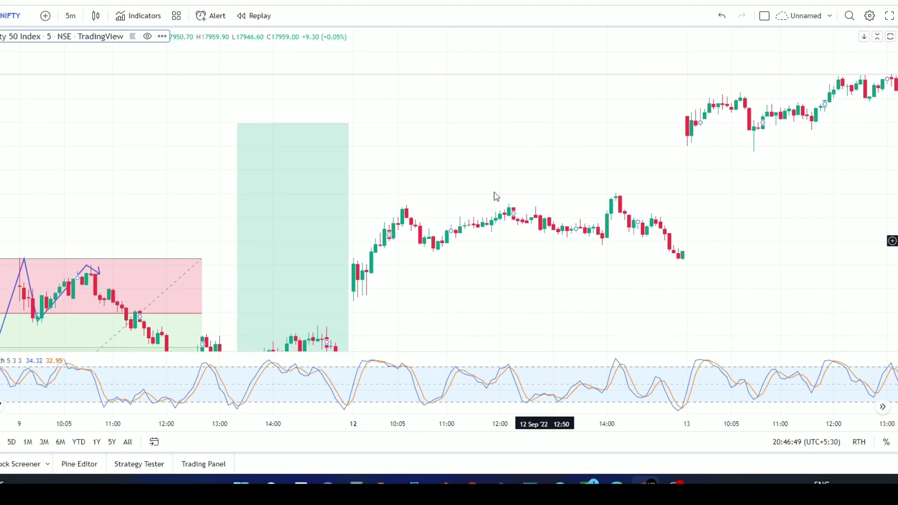
drag(237, 122, 237, 115)
drag(347, 124, 395, 118)
drag(289, 119, 264, 117)
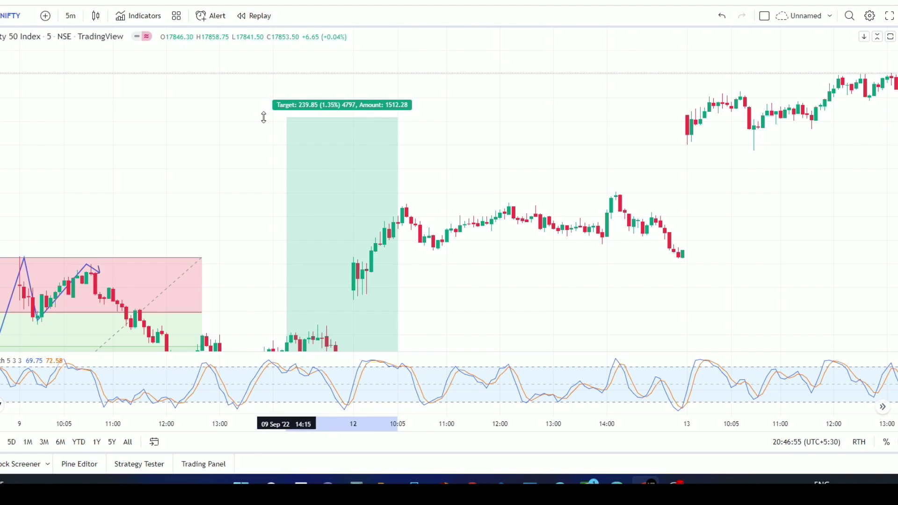
Align the long position's start with the 9 September 13:20 candle and extend its end to 13 September 12:30
click(286, 119)
drag(619, 220, 642, 115)
drag(343, 267, 291, 265)
drag(384, 244, 895, 277)
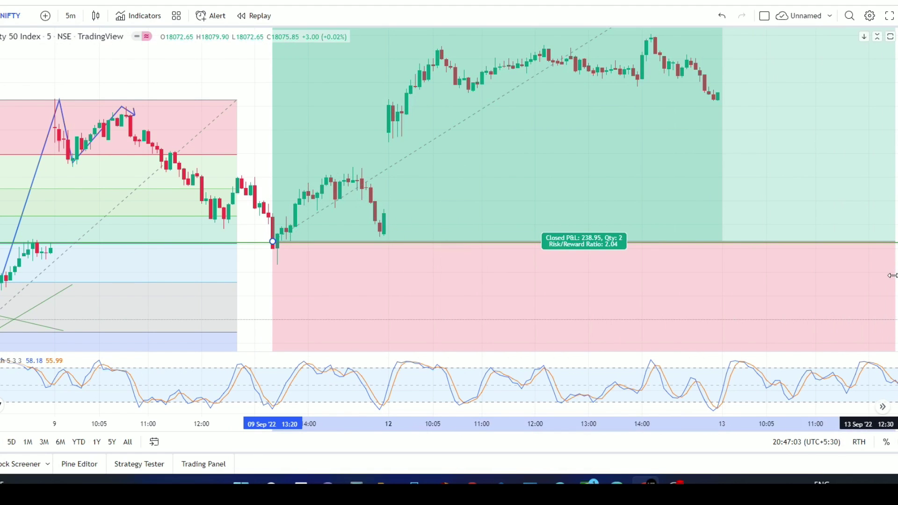
Examine the price move from the 0.618 entry up to the target zone across 12 and 13 September and the sessions beyond
scroll(631, 285, up, 4)
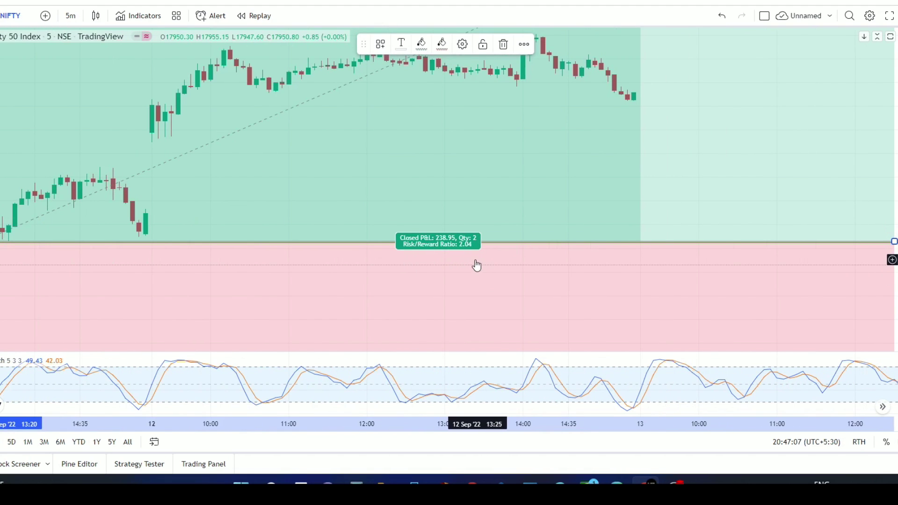
scroll(487, 271, down, 5)
drag(377, 84, 282, 160)
scroll(612, 201, down, 3)
mouse_move(844, 156)
mouse_down()
mouse_move(800, 201)
mouse_move(607, 139)
mouse_move(623, 31)
mouse_up()
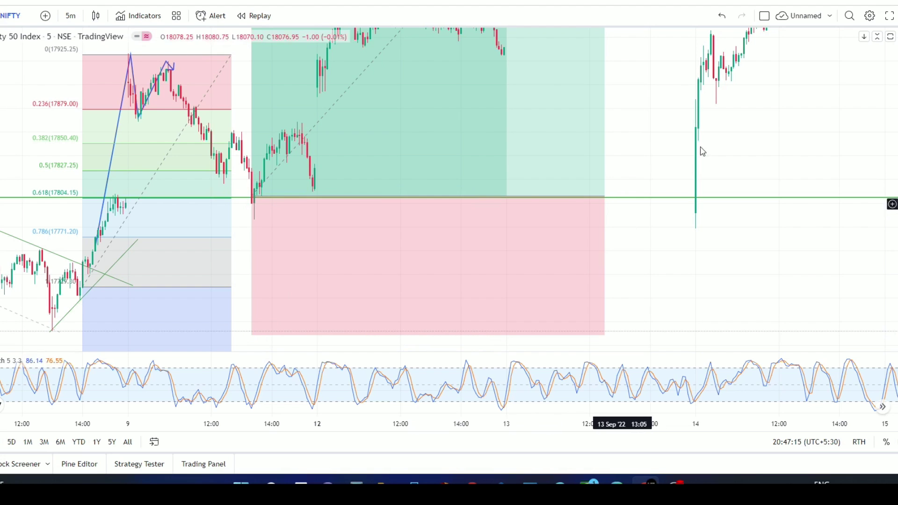
drag(677, 131, 654, 342)
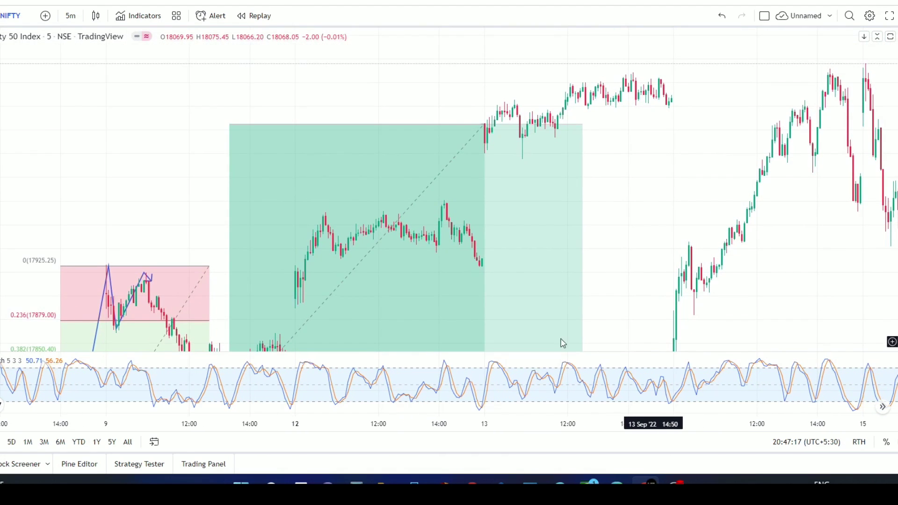
drag(693, 119, 727, 37)
drag(697, 159, 733, 199)
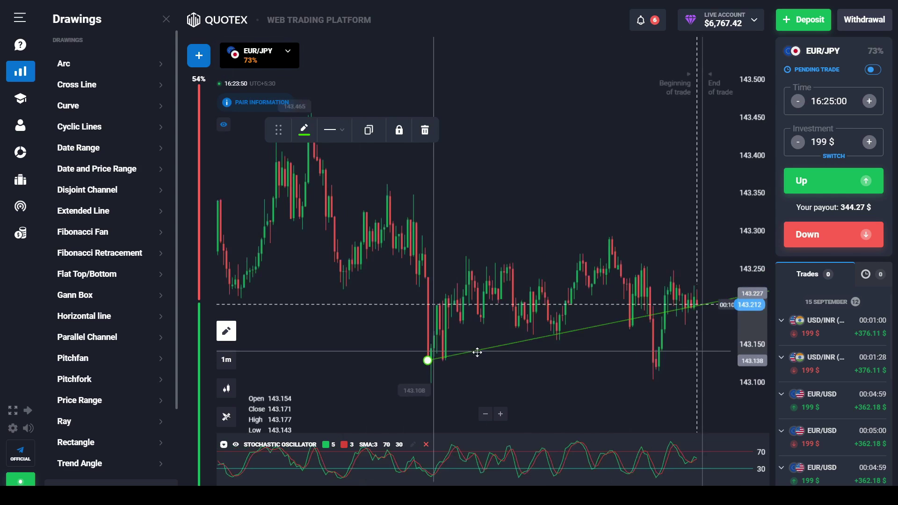
Switch to Quotex and form a triangle on EUR/JPY with a rising ray from the 143.113 low and a falling ray from the 143.302 high
drag(434, 352, 562, 379)
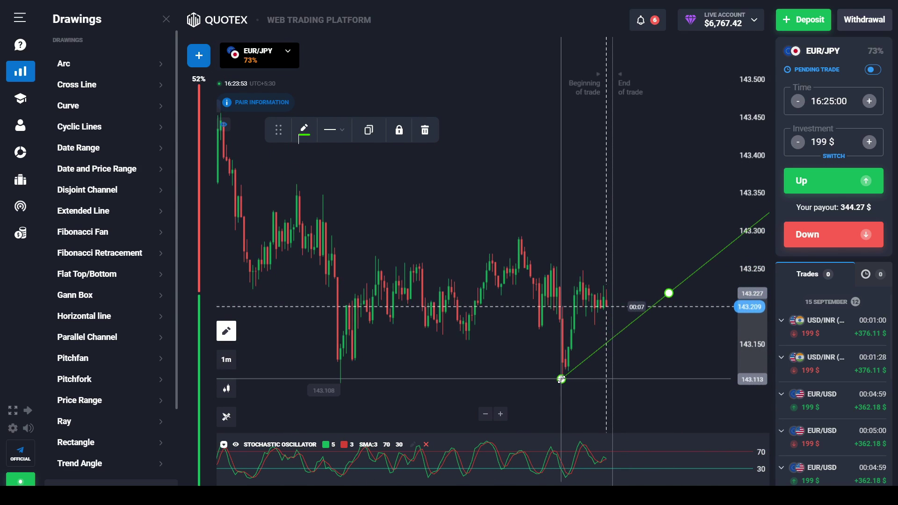
drag(671, 294, 616, 294)
click(87, 422)
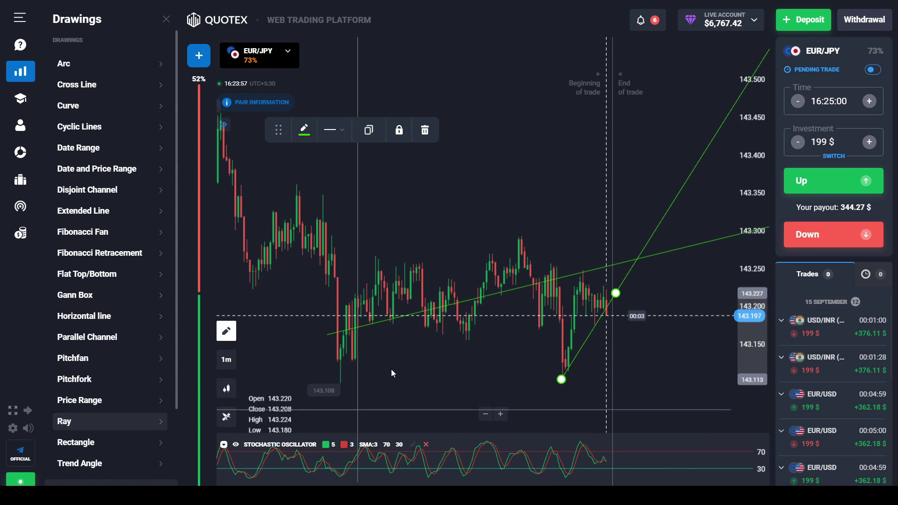
drag(330, 334, 518, 237)
drag(659, 254, 664, 311)
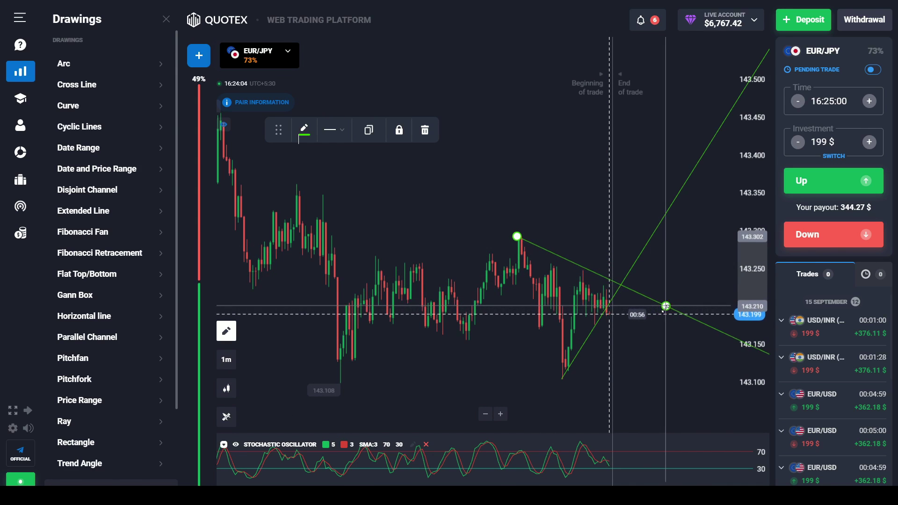
click(513, 336)
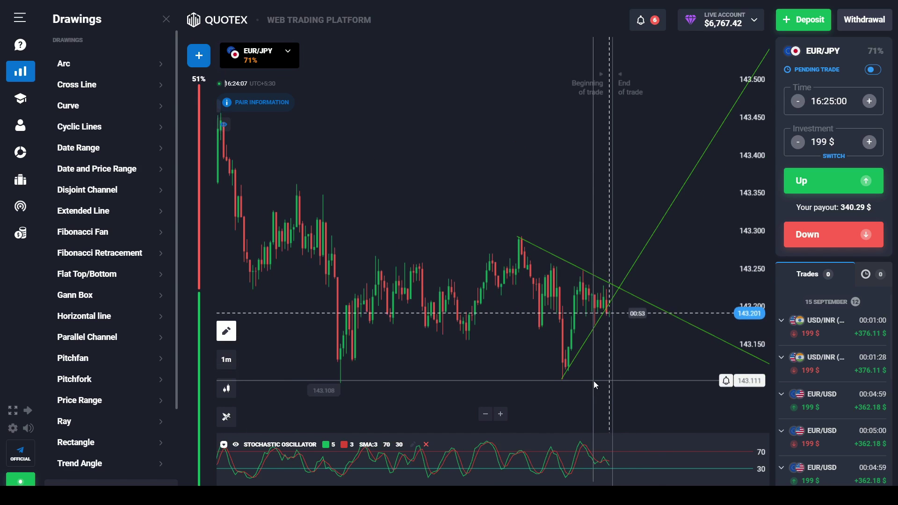
Close the drawing tool list and recolour the falling upper ray of the triangle purple
scroll(630, 384, up, 2)
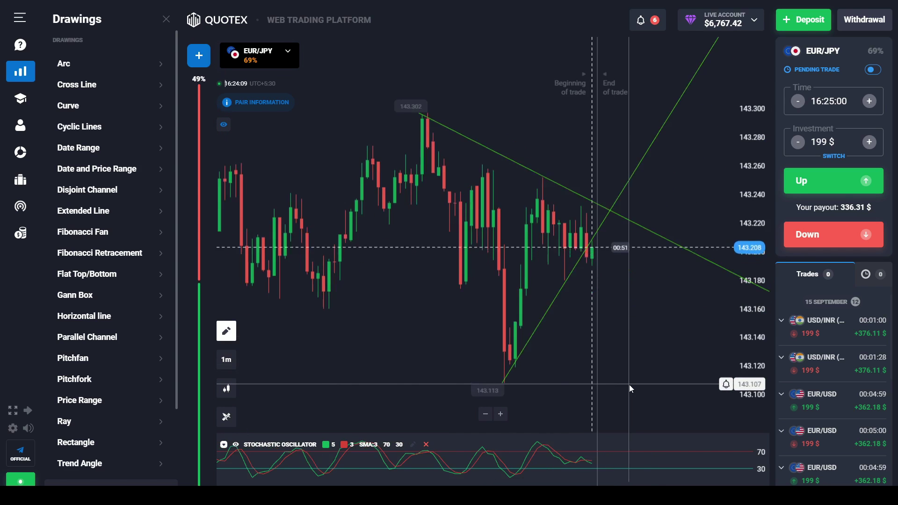
scroll(630, 385, up, 3)
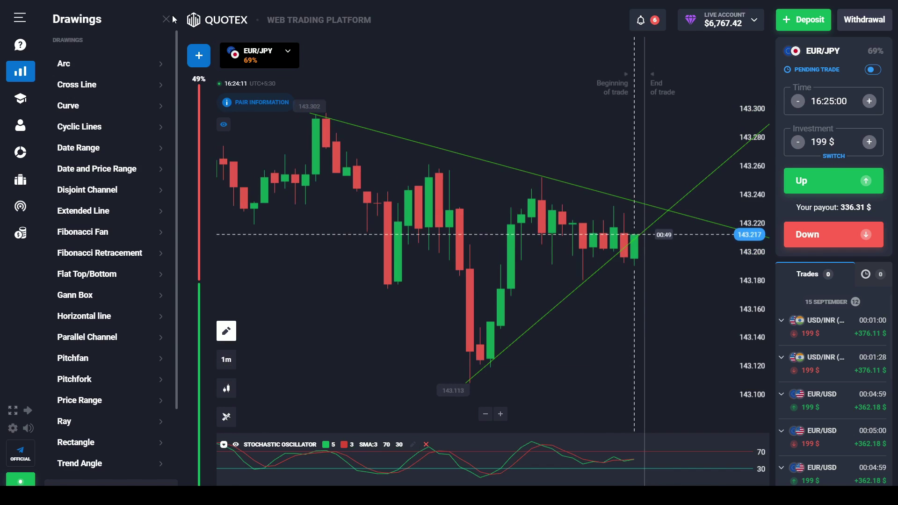
click(169, 19)
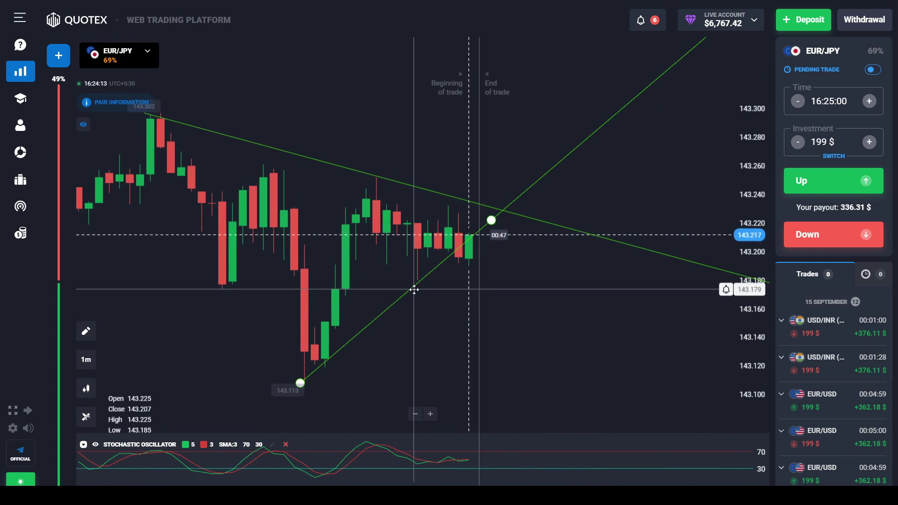
click(414, 289)
click(337, 162)
click(164, 130)
click(241, 182)
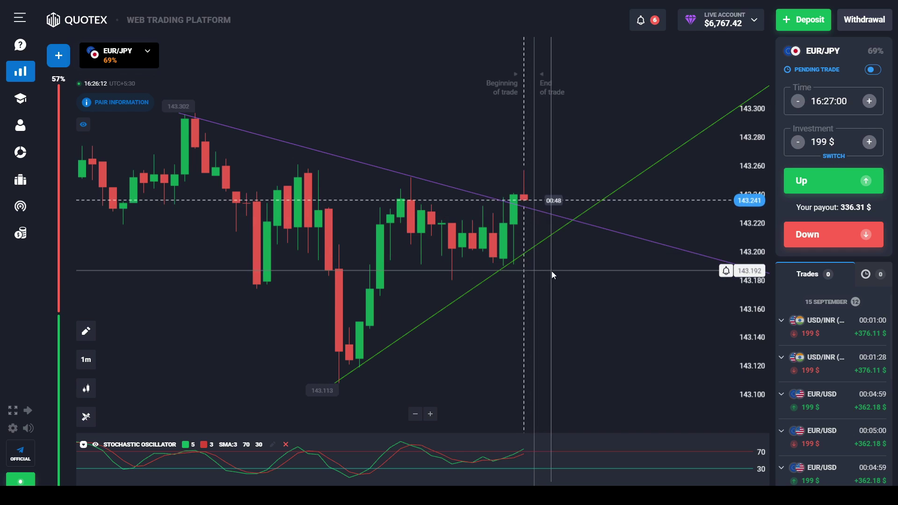
Add a red horizontal line at 143.196, along the recent candle lows near the rising ray
click(93, 334)
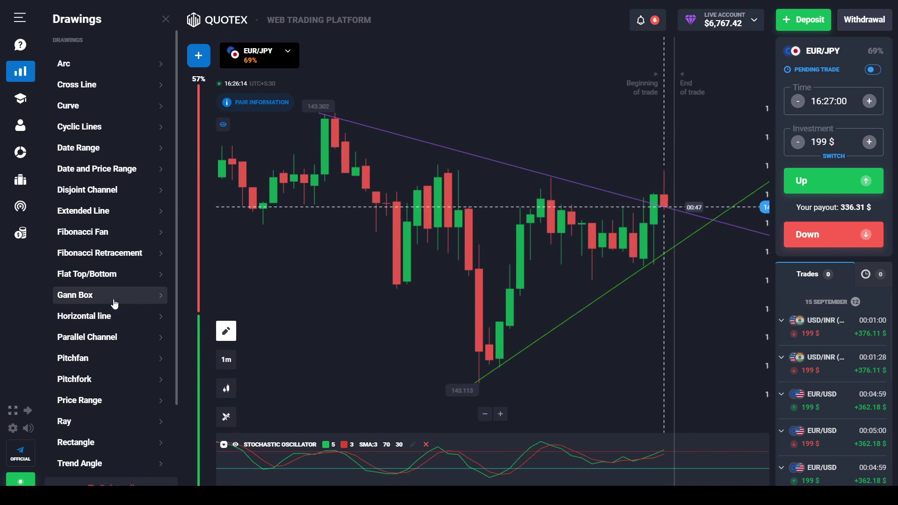
click(110, 323)
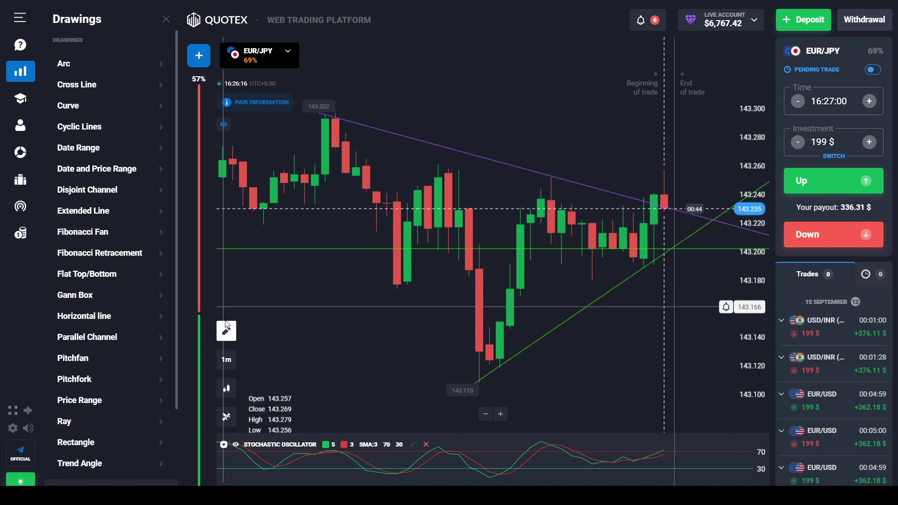
click(166, 20)
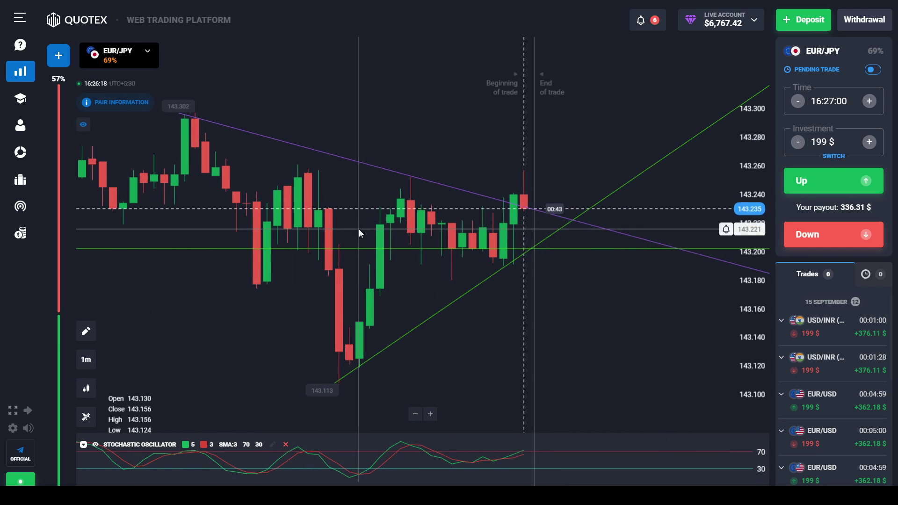
click(422, 249)
click(165, 131)
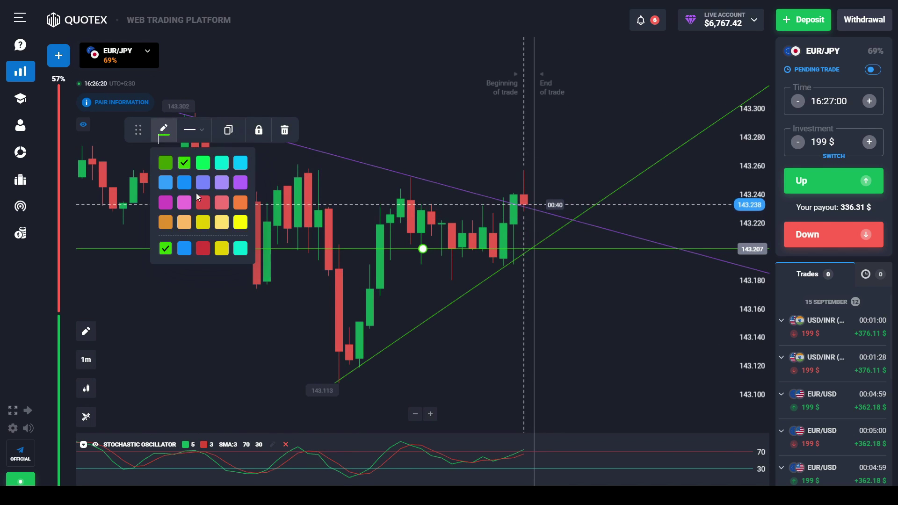
click(202, 202)
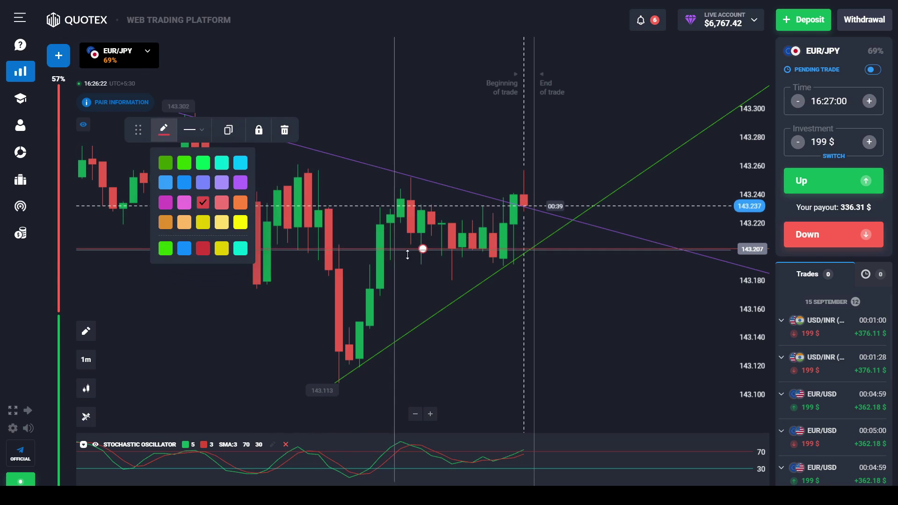
drag(423, 249, 423, 265)
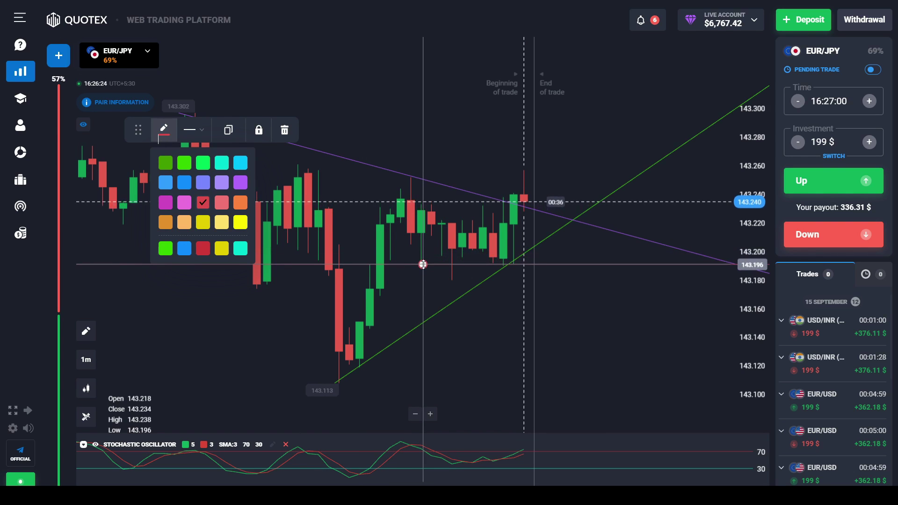
click(582, 295)
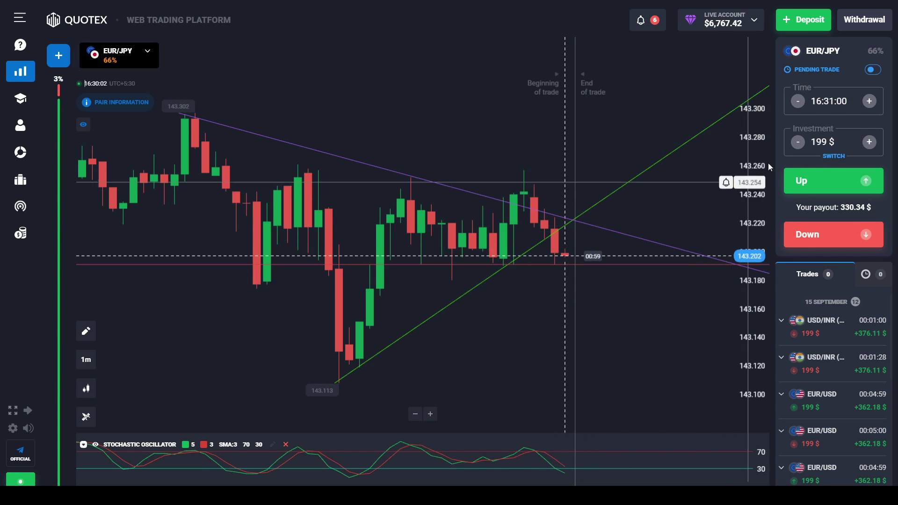
Open a 199 $ Down trade on EUR/JPY with the expiry time set to 16:33:00
click(845, 96)
click(863, 132)
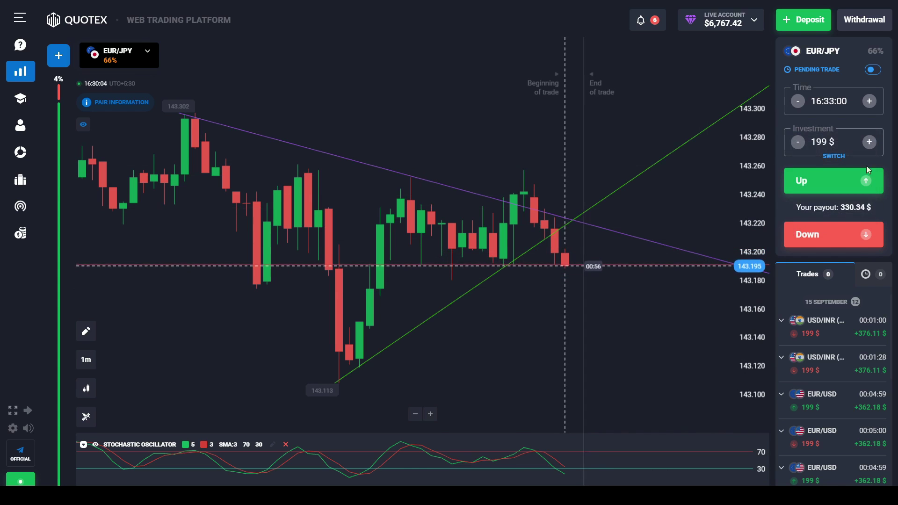
click(849, 247)
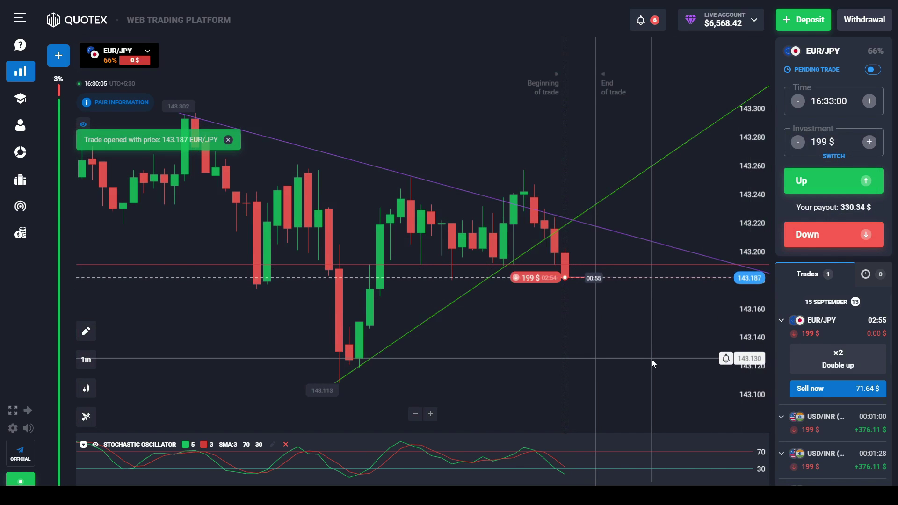